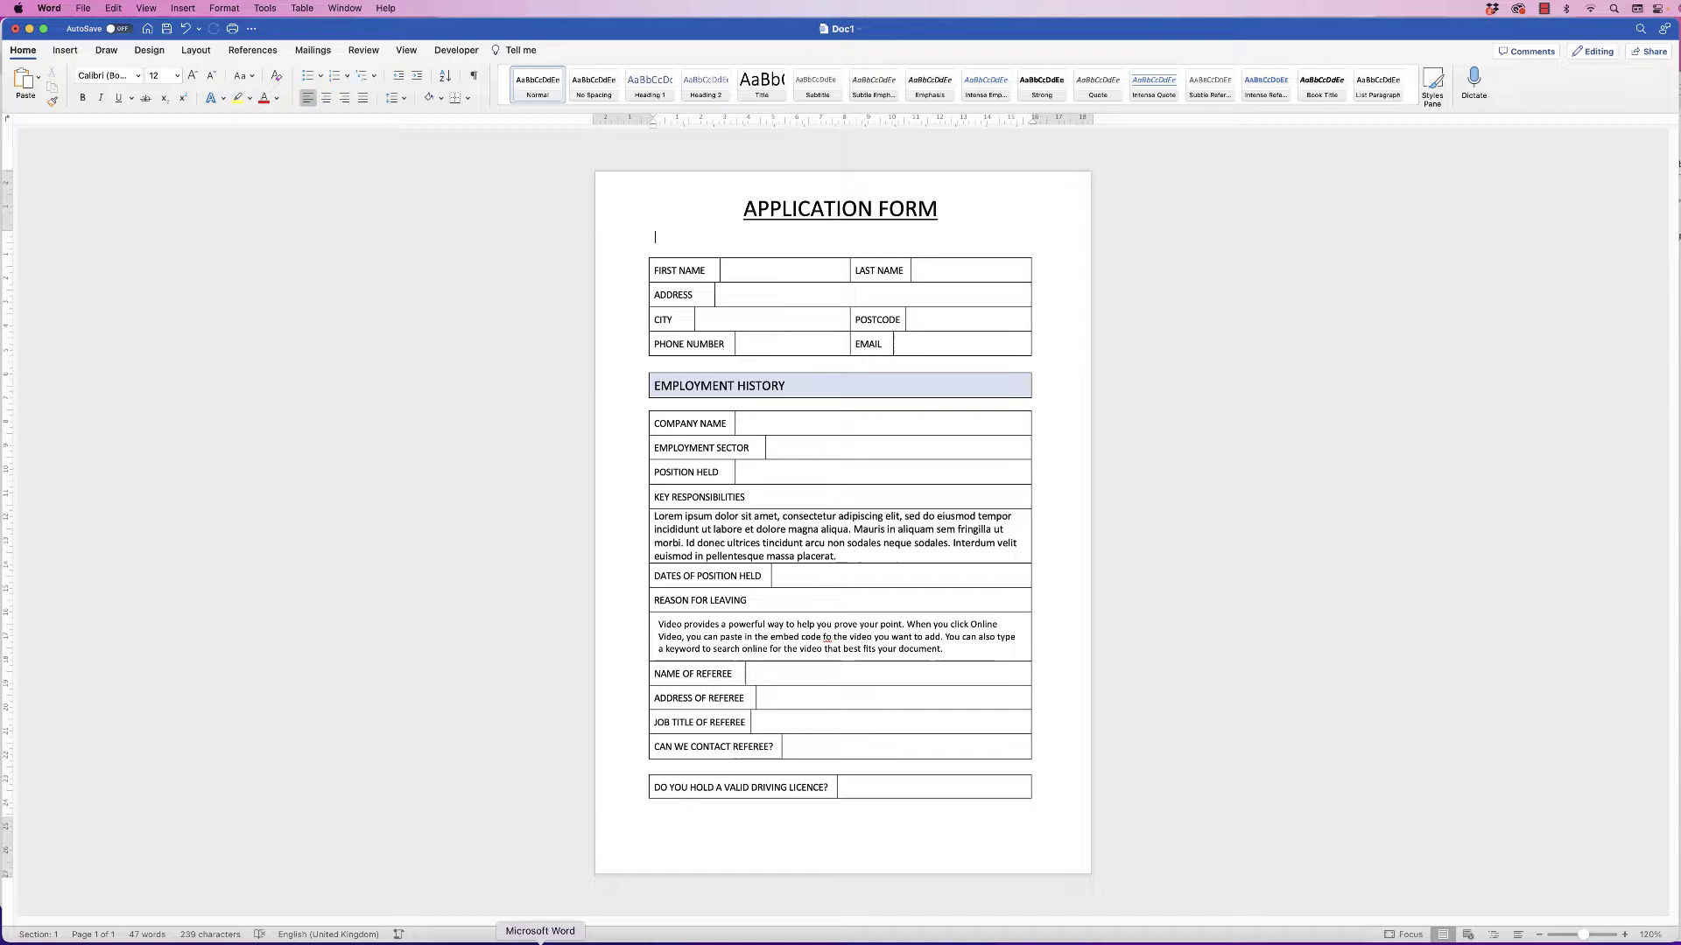
Screenshot the Readmission Application Form preview from the Google Images results.
click(499, 942)
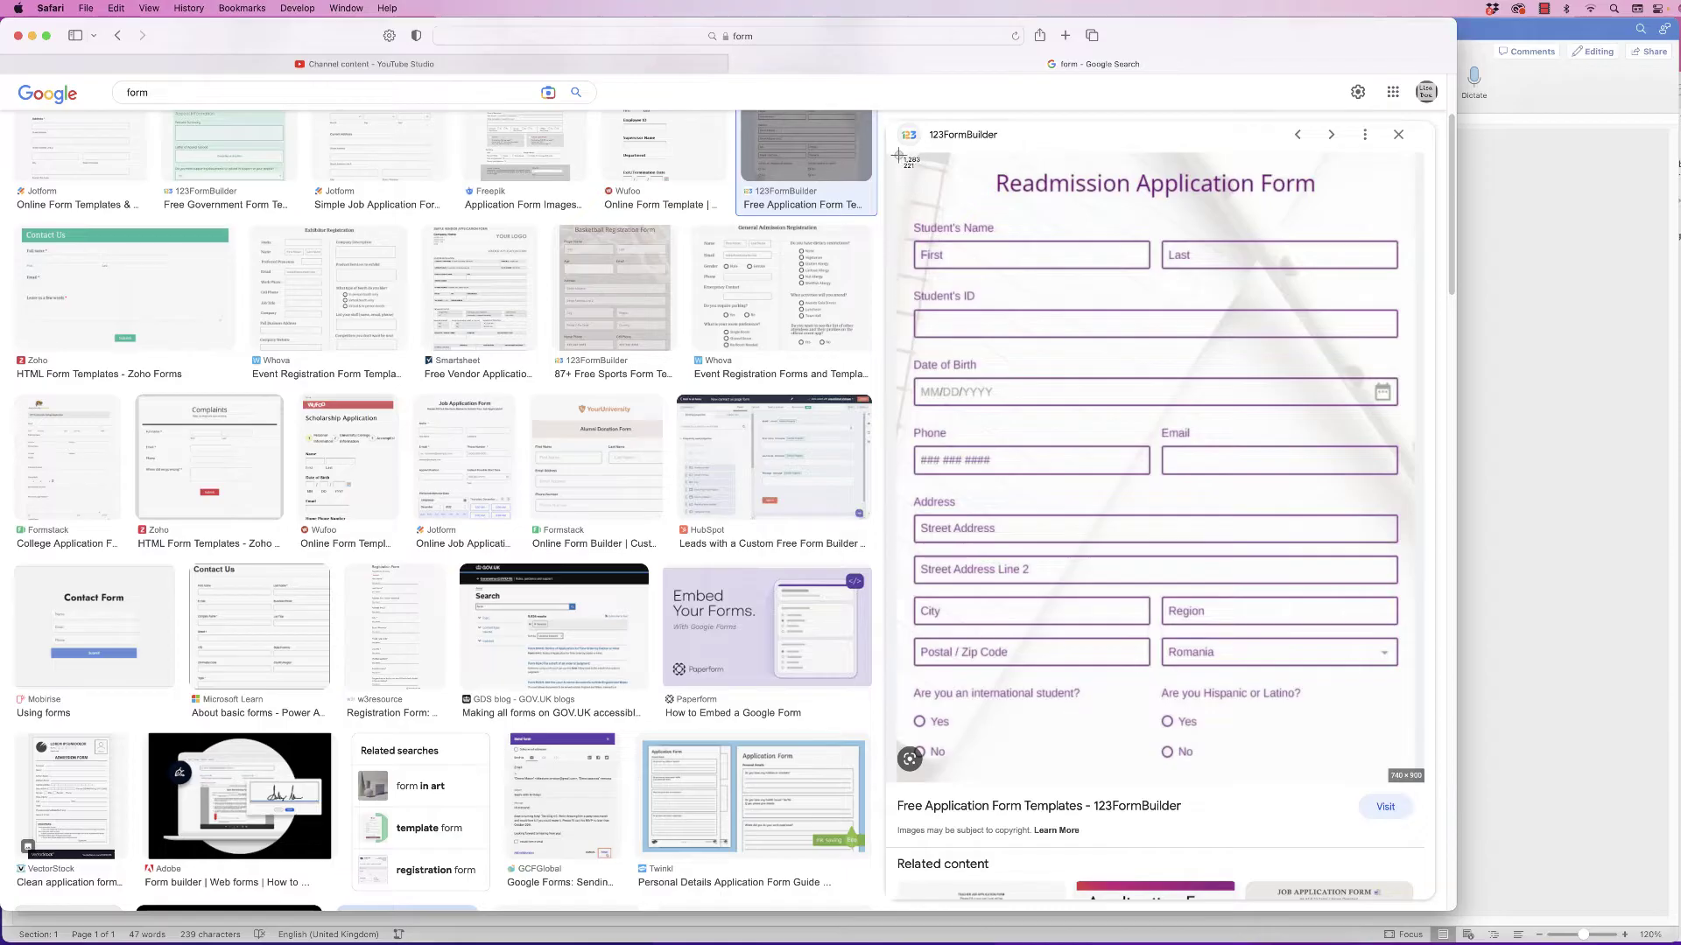
drag(899, 157, 1437, 786)
Paste the captured form screenshot into Word, then delete it to leave a blank page.
click(1549, 591)
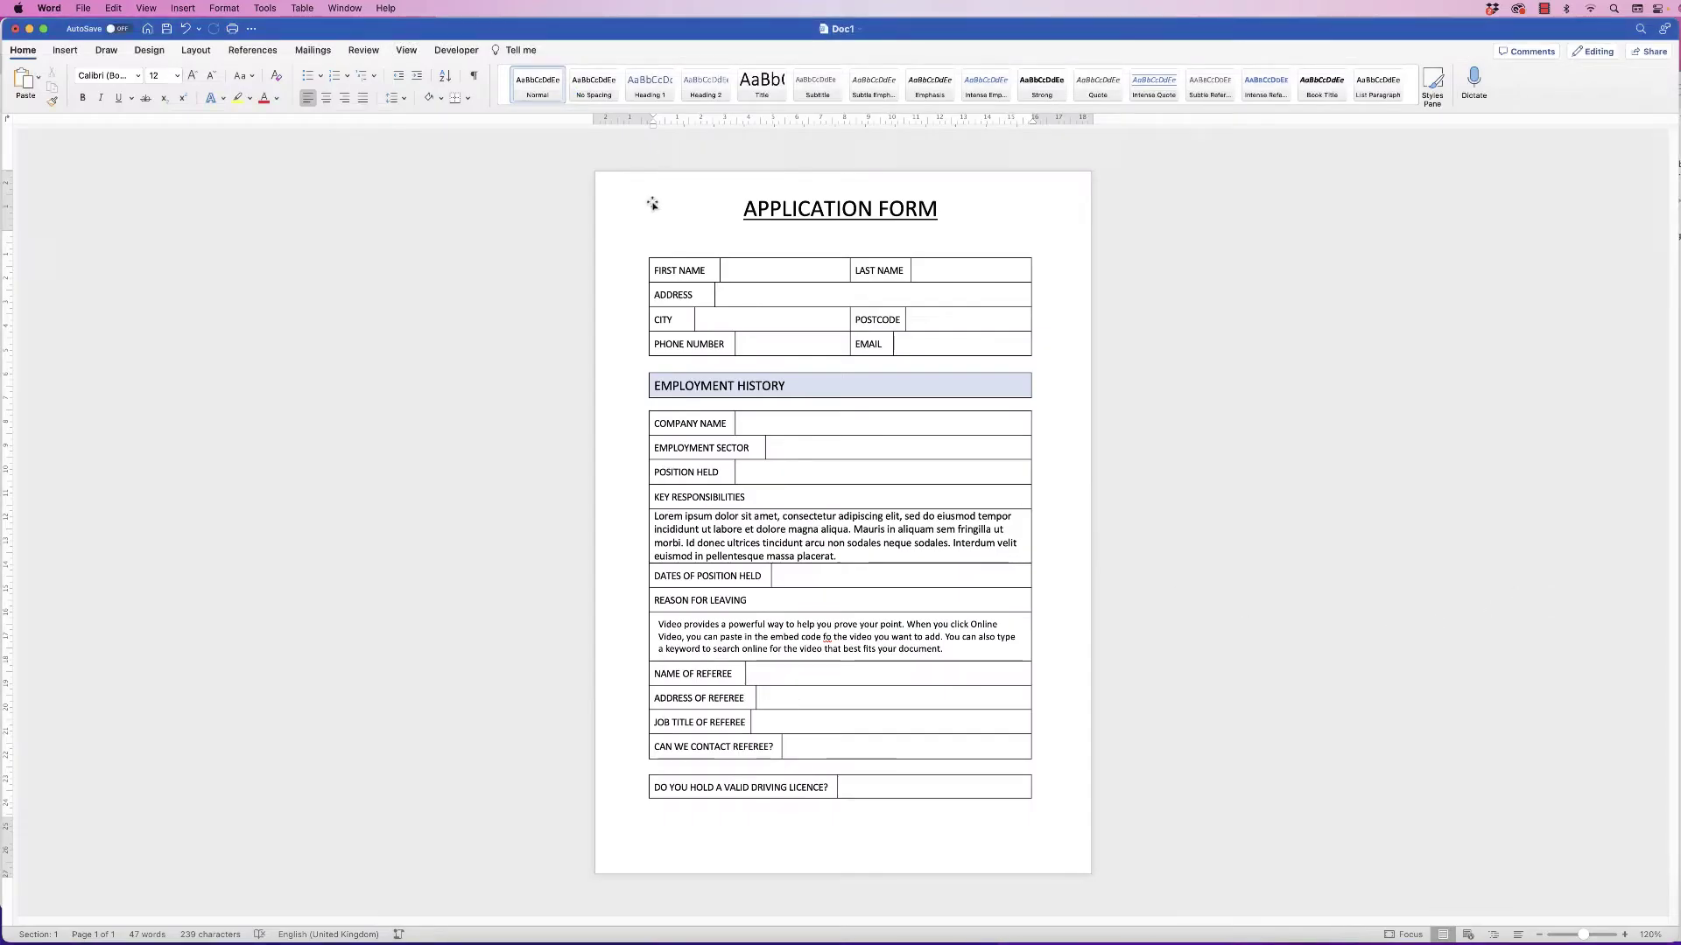
key(super+v)
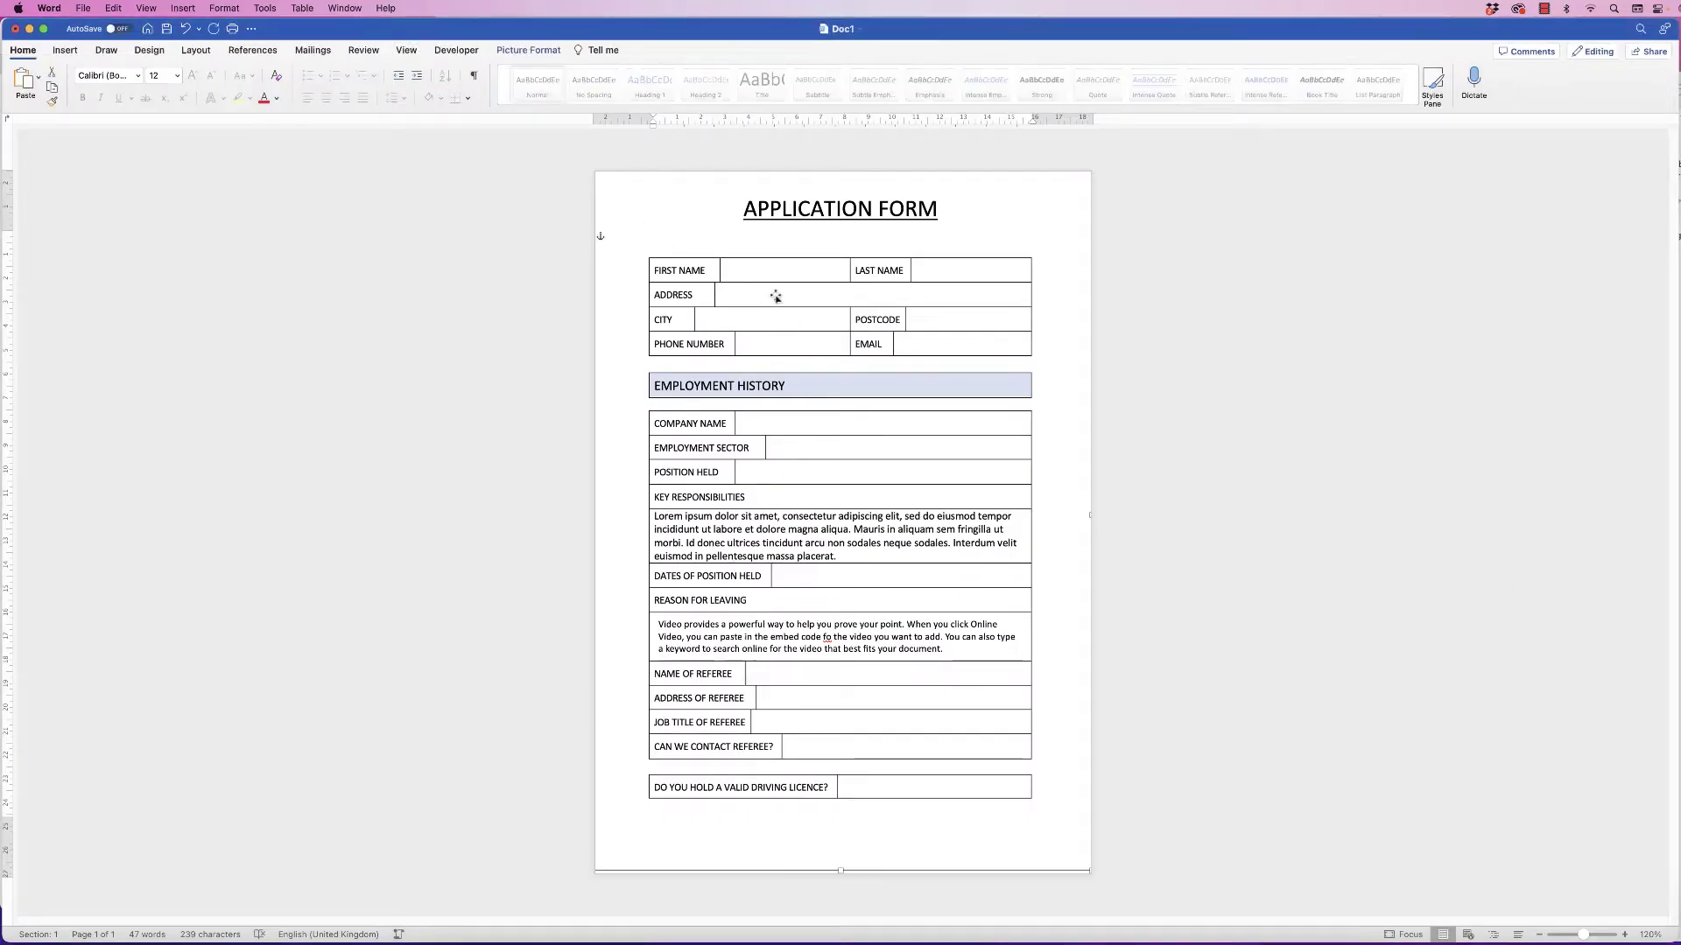
mouse_move(743, 361)
mouse_down()
mouse_move(759, 330)
mouse_move(867, 276)
mouse_move(740, 300)
mouse_move(779, 306)
mouse_move(758, 343)
mouse_up()
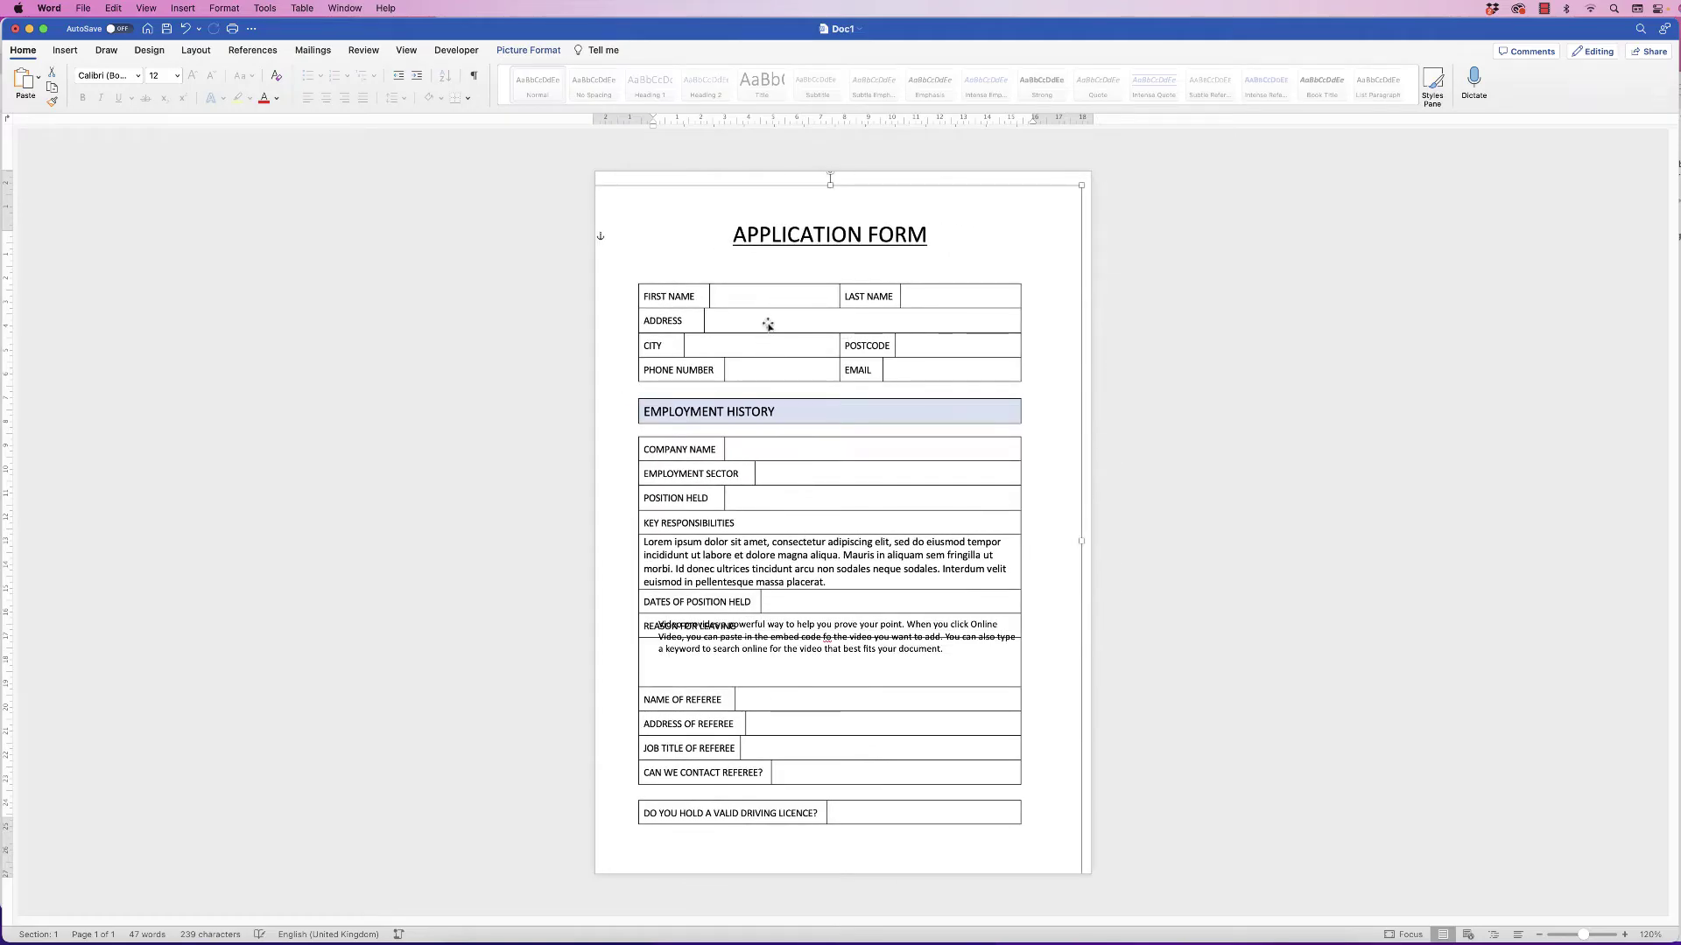
key(BackSpace)
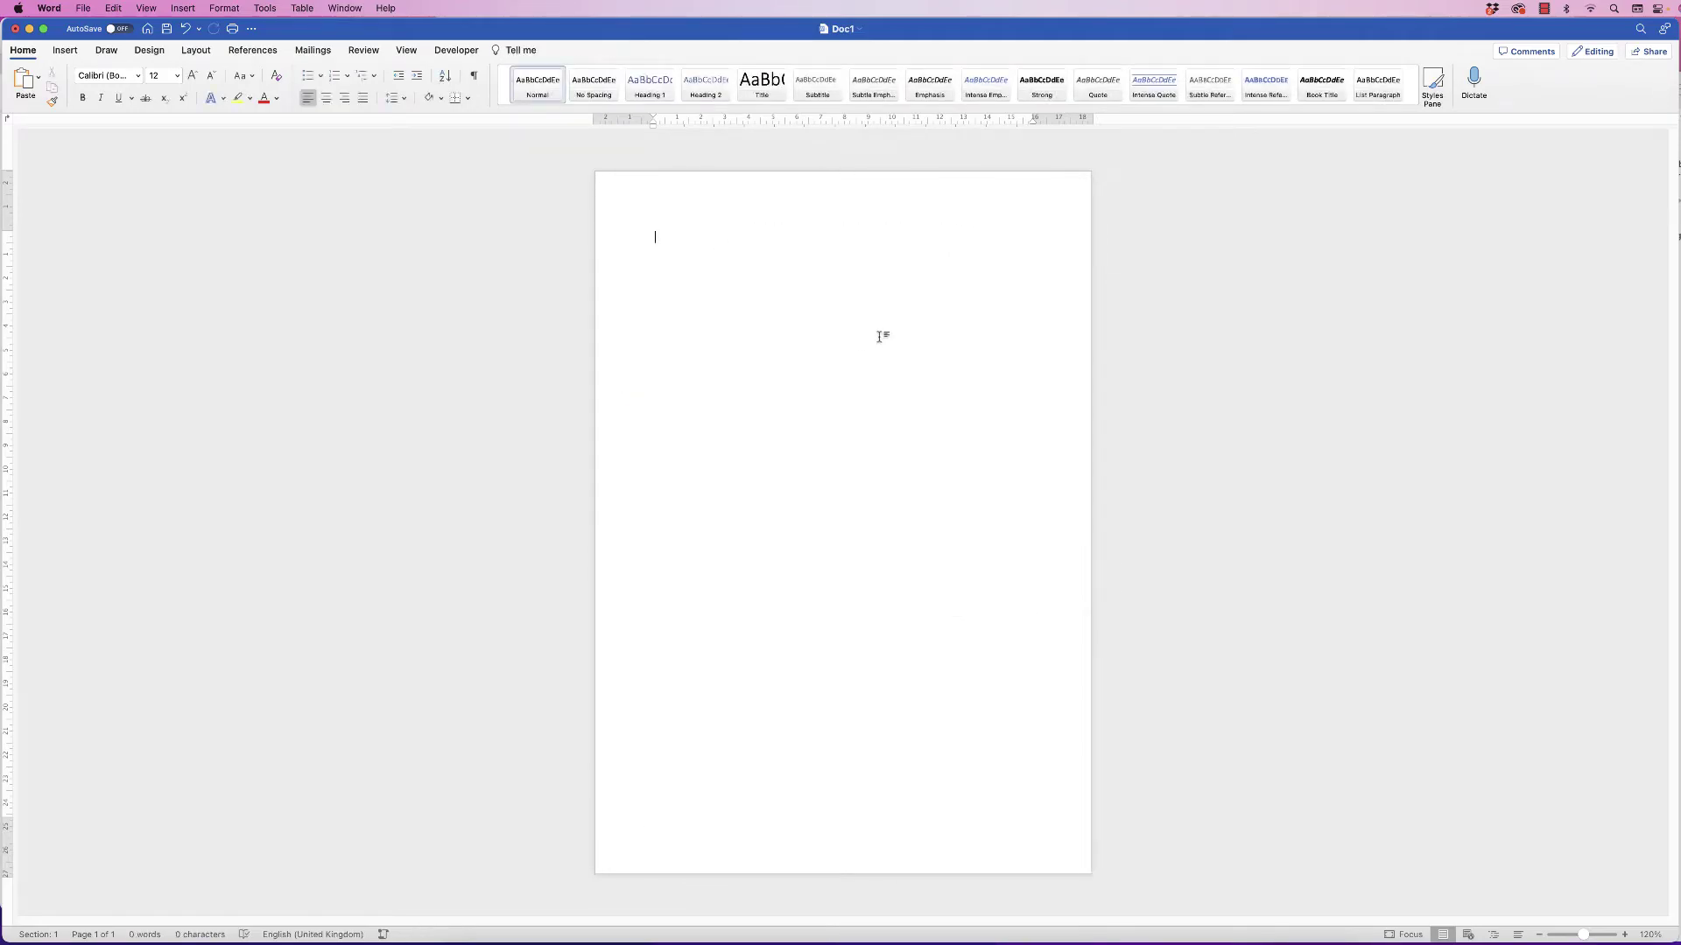
Insert the picture file Screenshot 2023-04-12 at 15.51.22 from the Desktop.
click(64, 52)
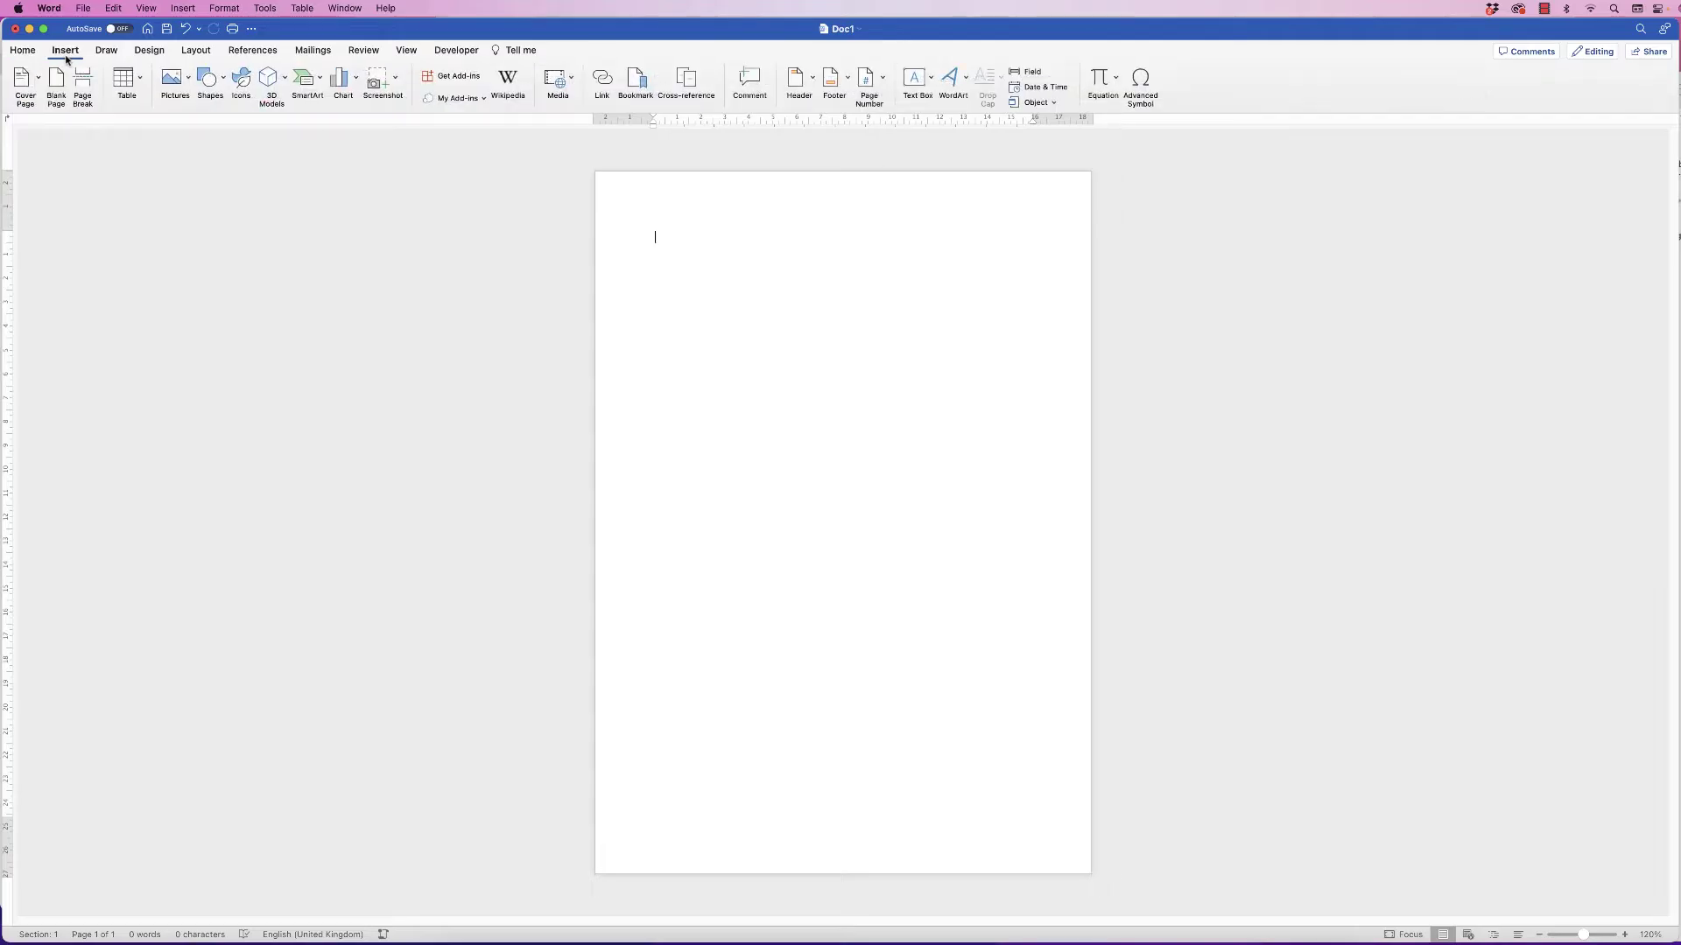
click(189, 81)
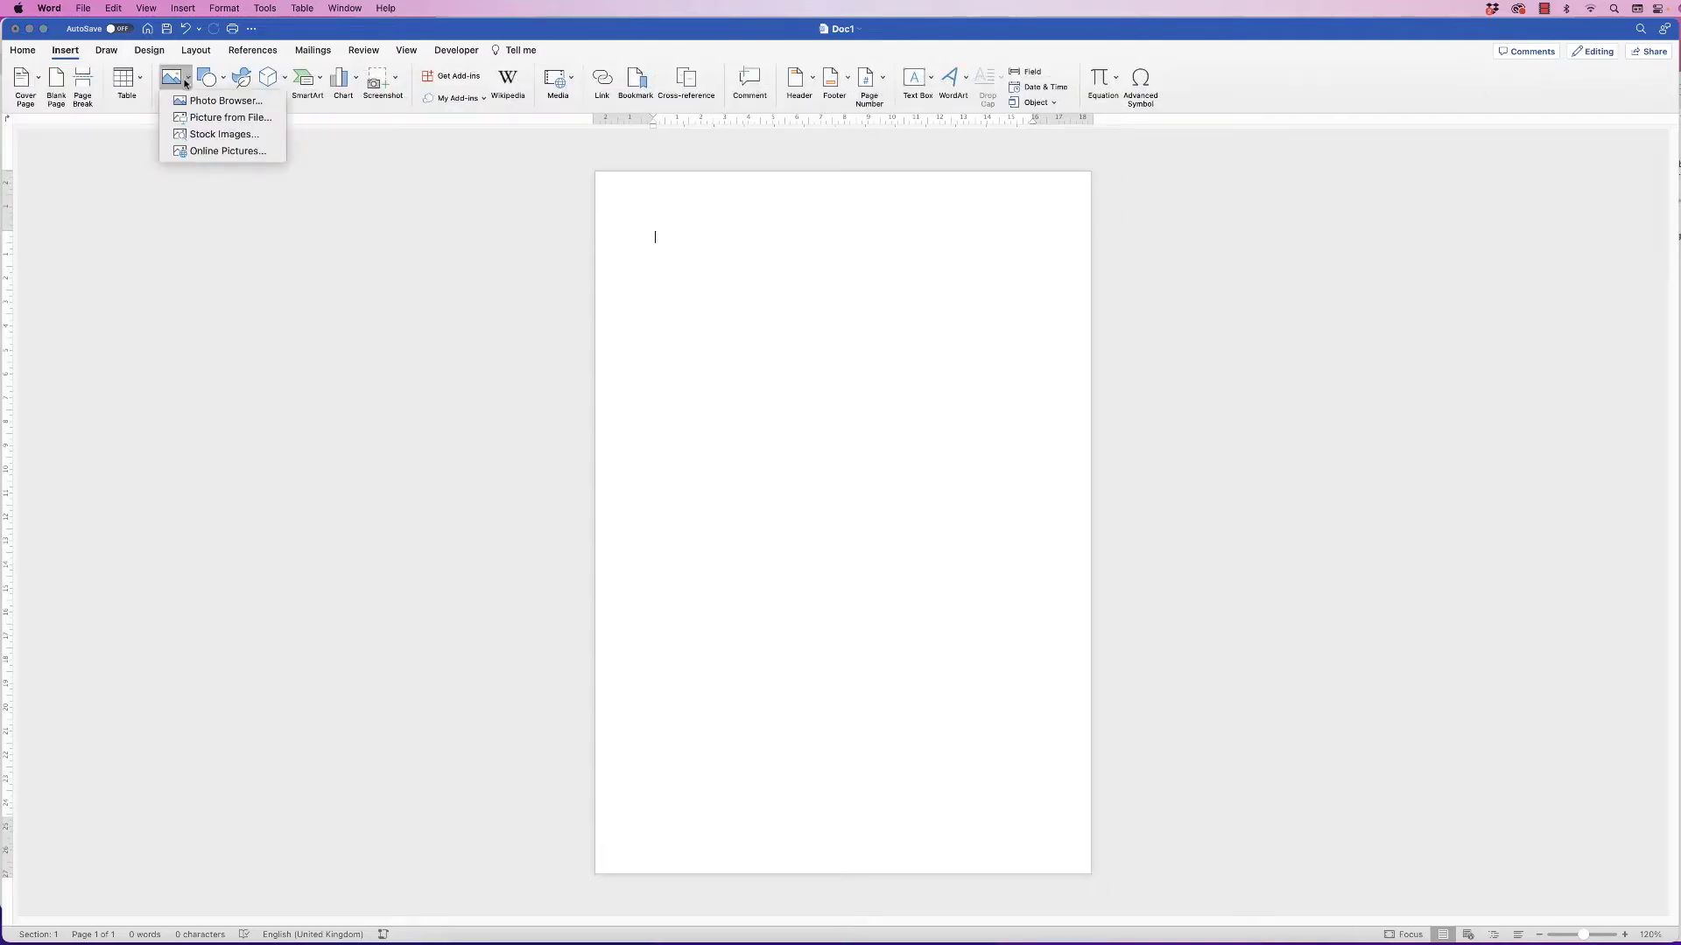
click(194, 123)
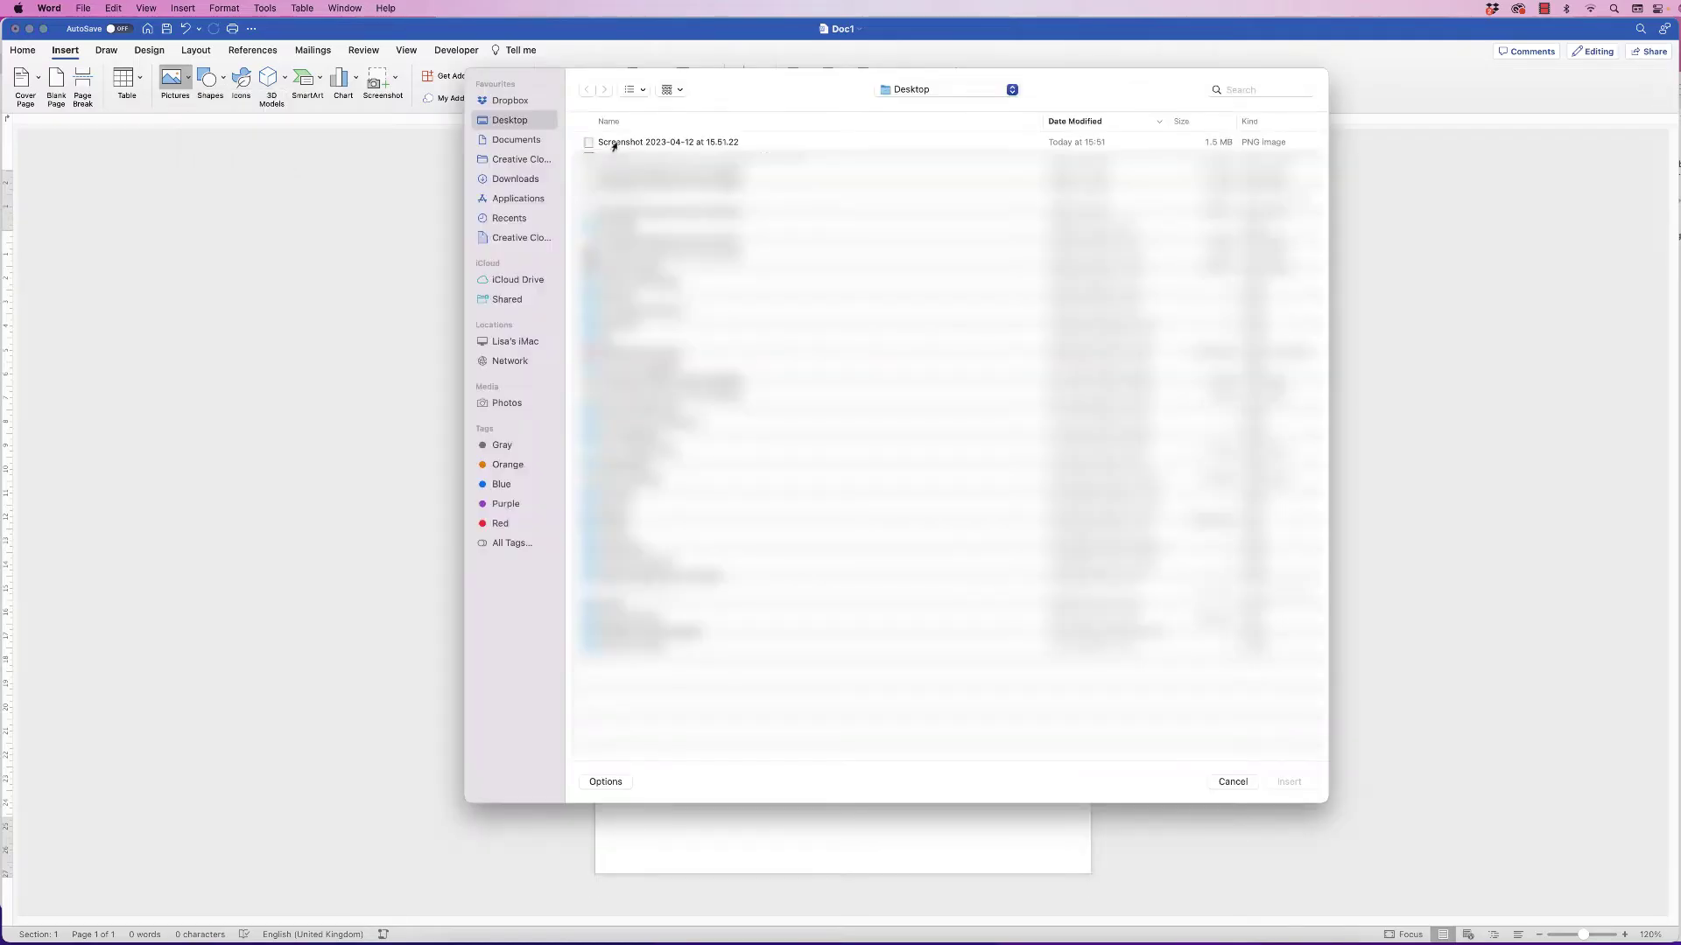
click(613, 145)
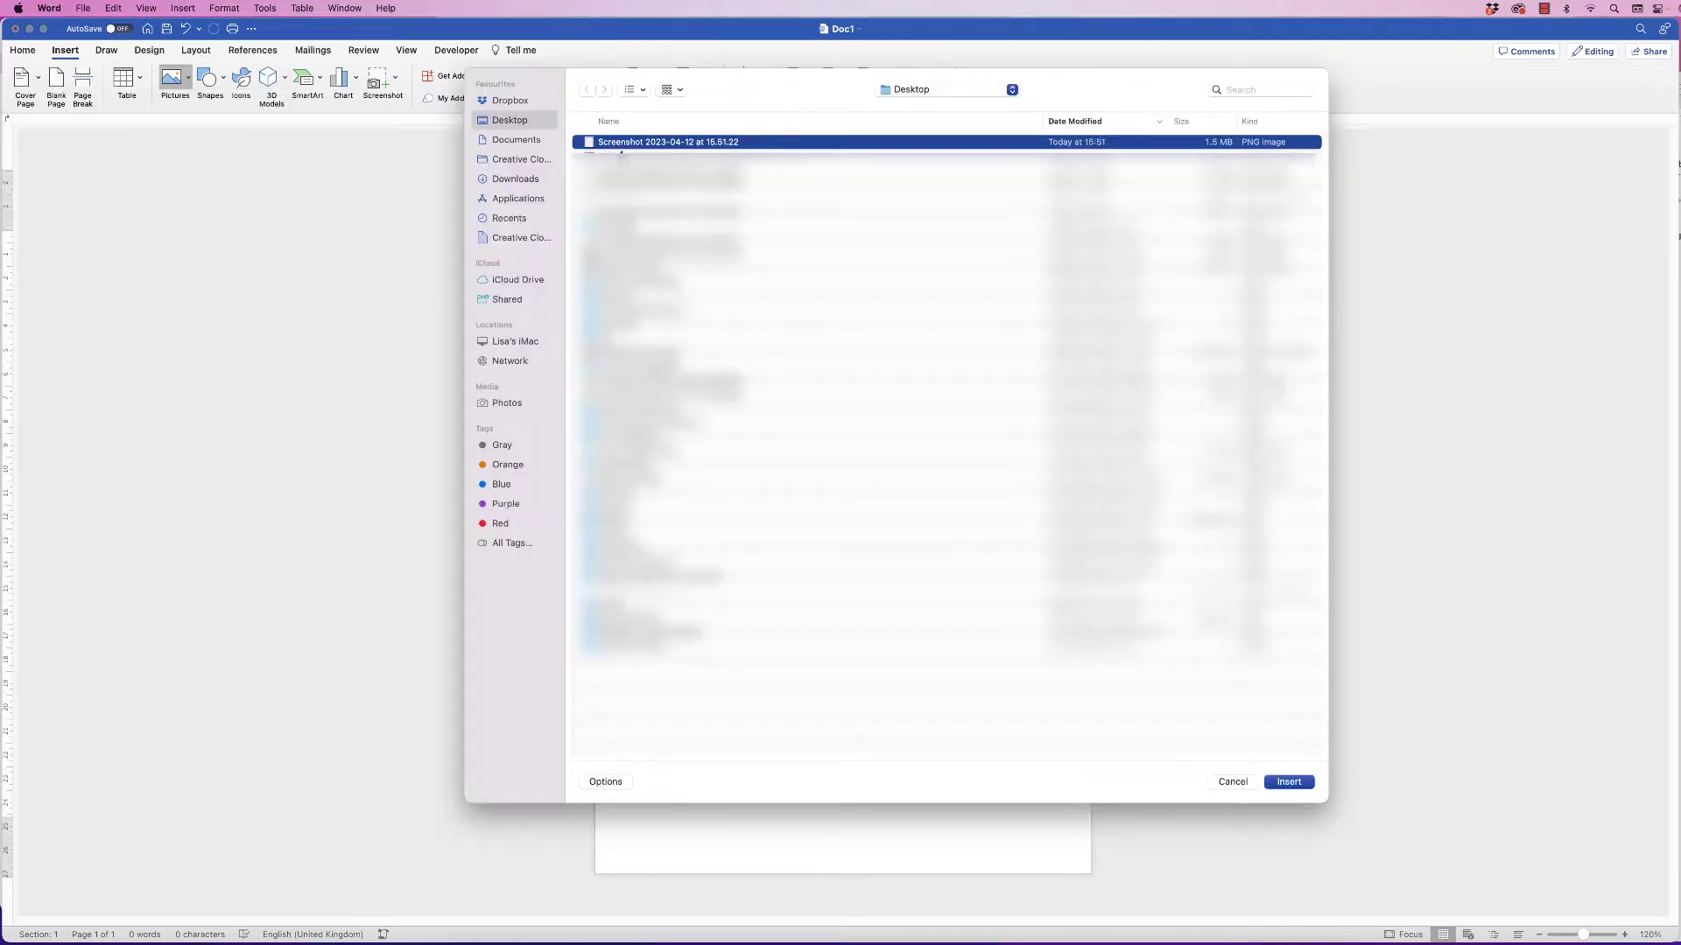
click(1290, 782)
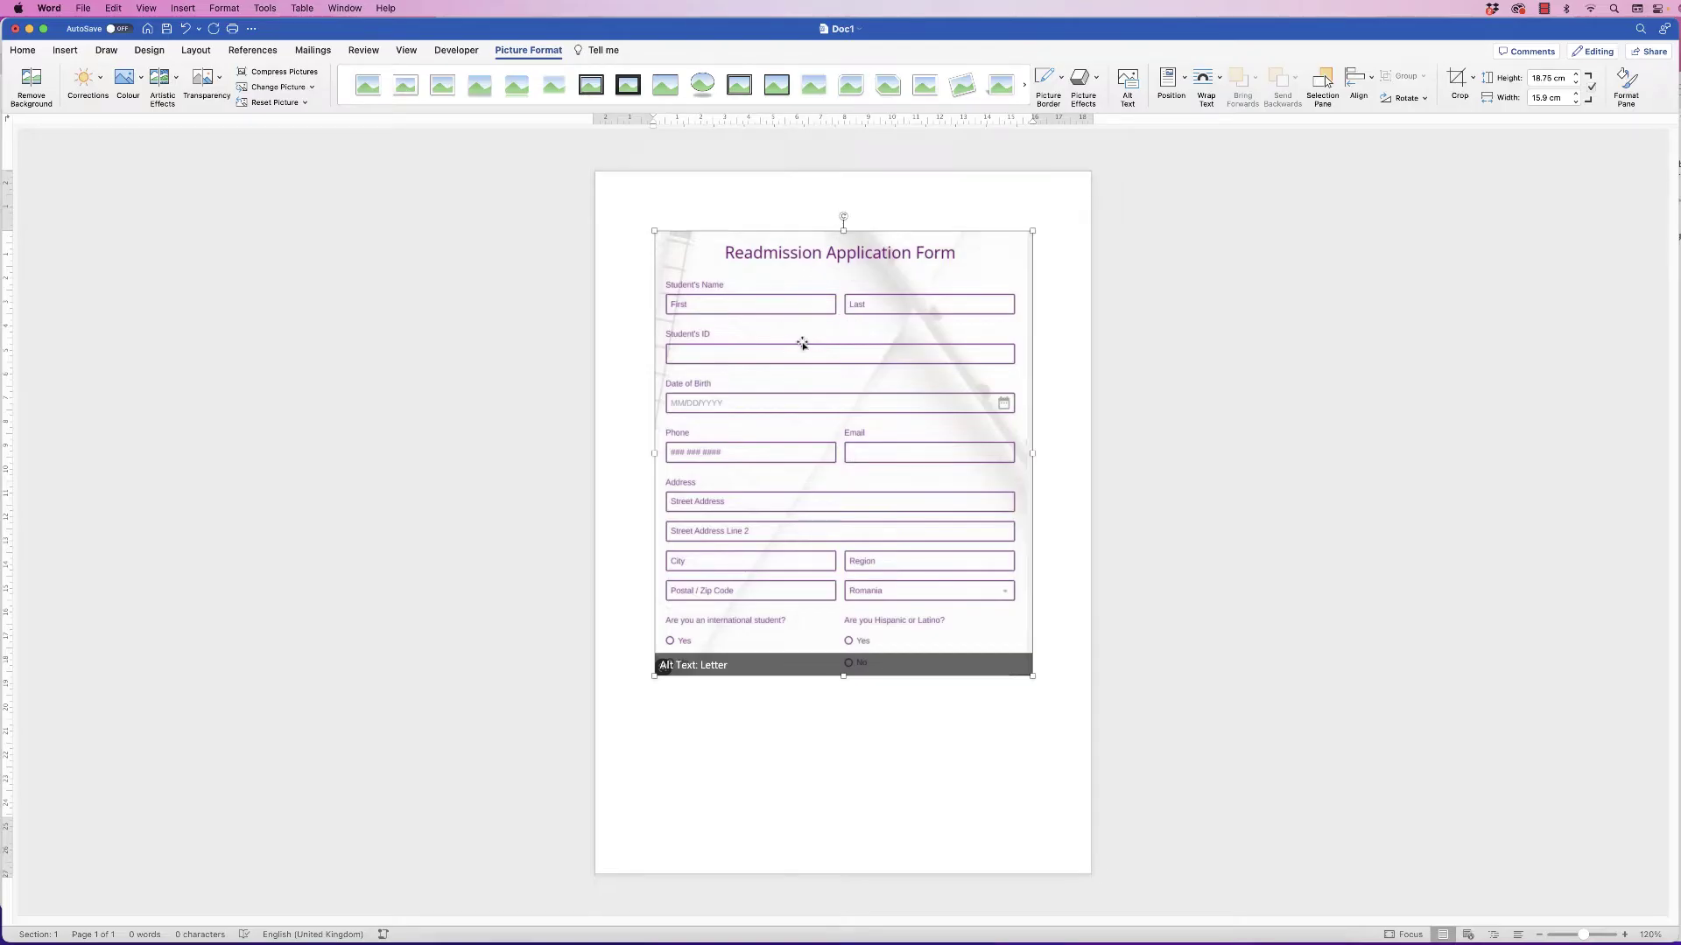
Set the form picture's text wrapping to Behind Text.
mouse_move(802, 343)
mouse_down()
mouse_move(773, 323)
mouse_move(836, 341)
mouse_move(794, 334)
mouse_move(802, 356)
mouse_move(803, 317)
mouse_up()
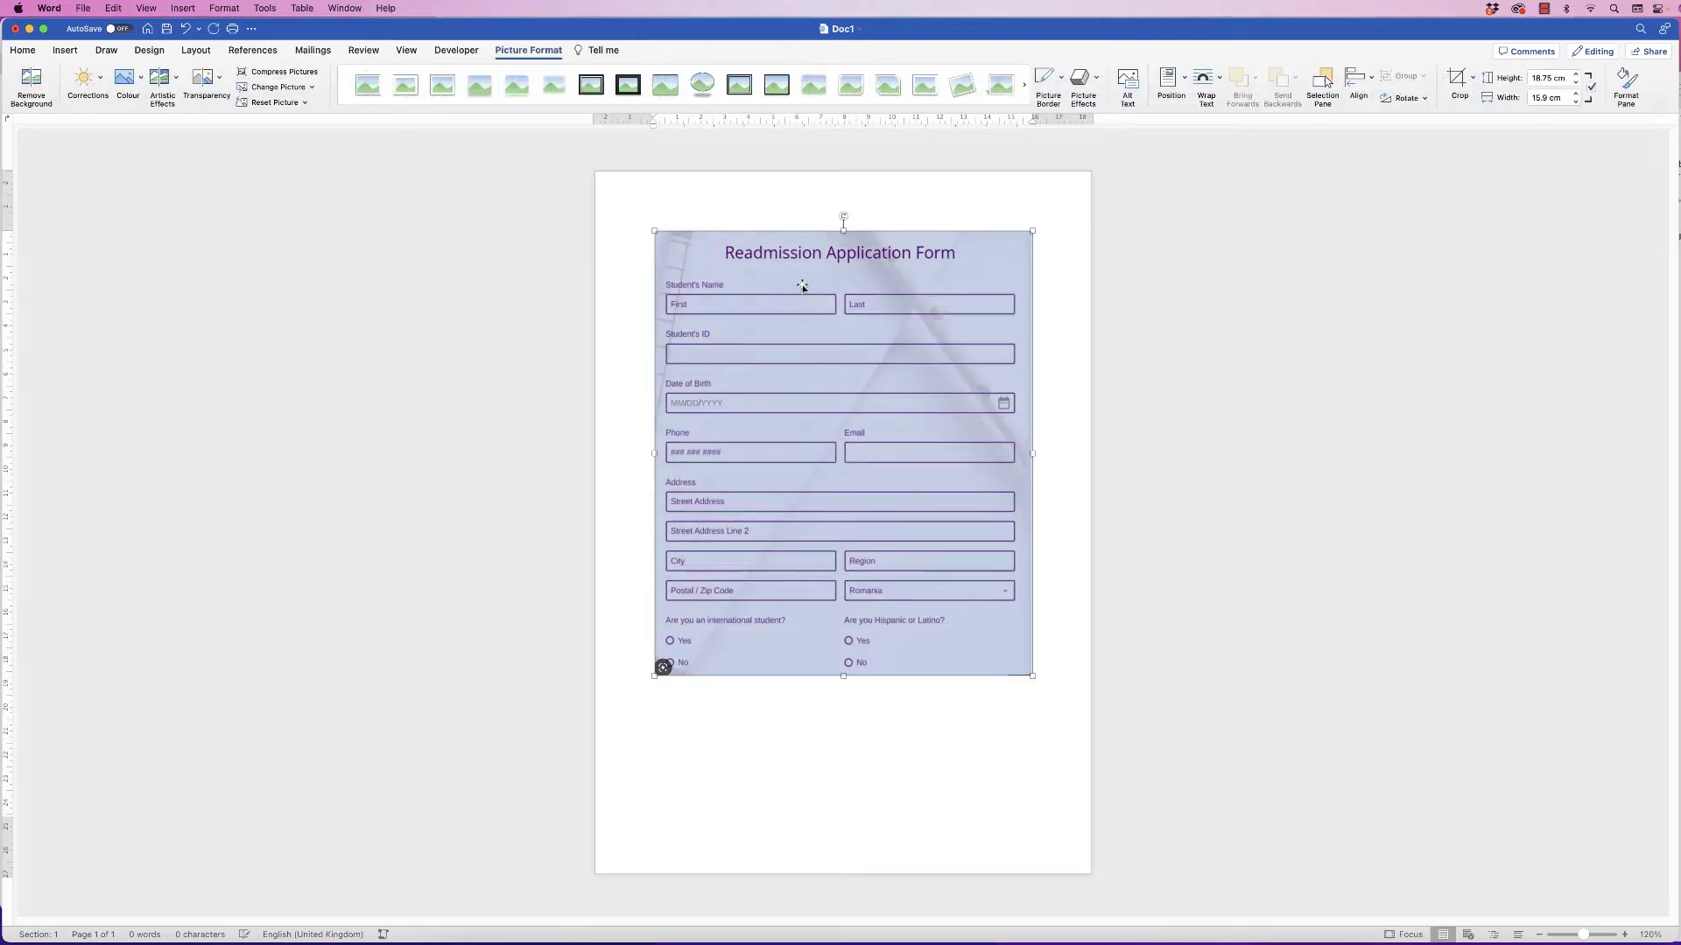
right_click(802, 287)
mouse_move(848, 481)
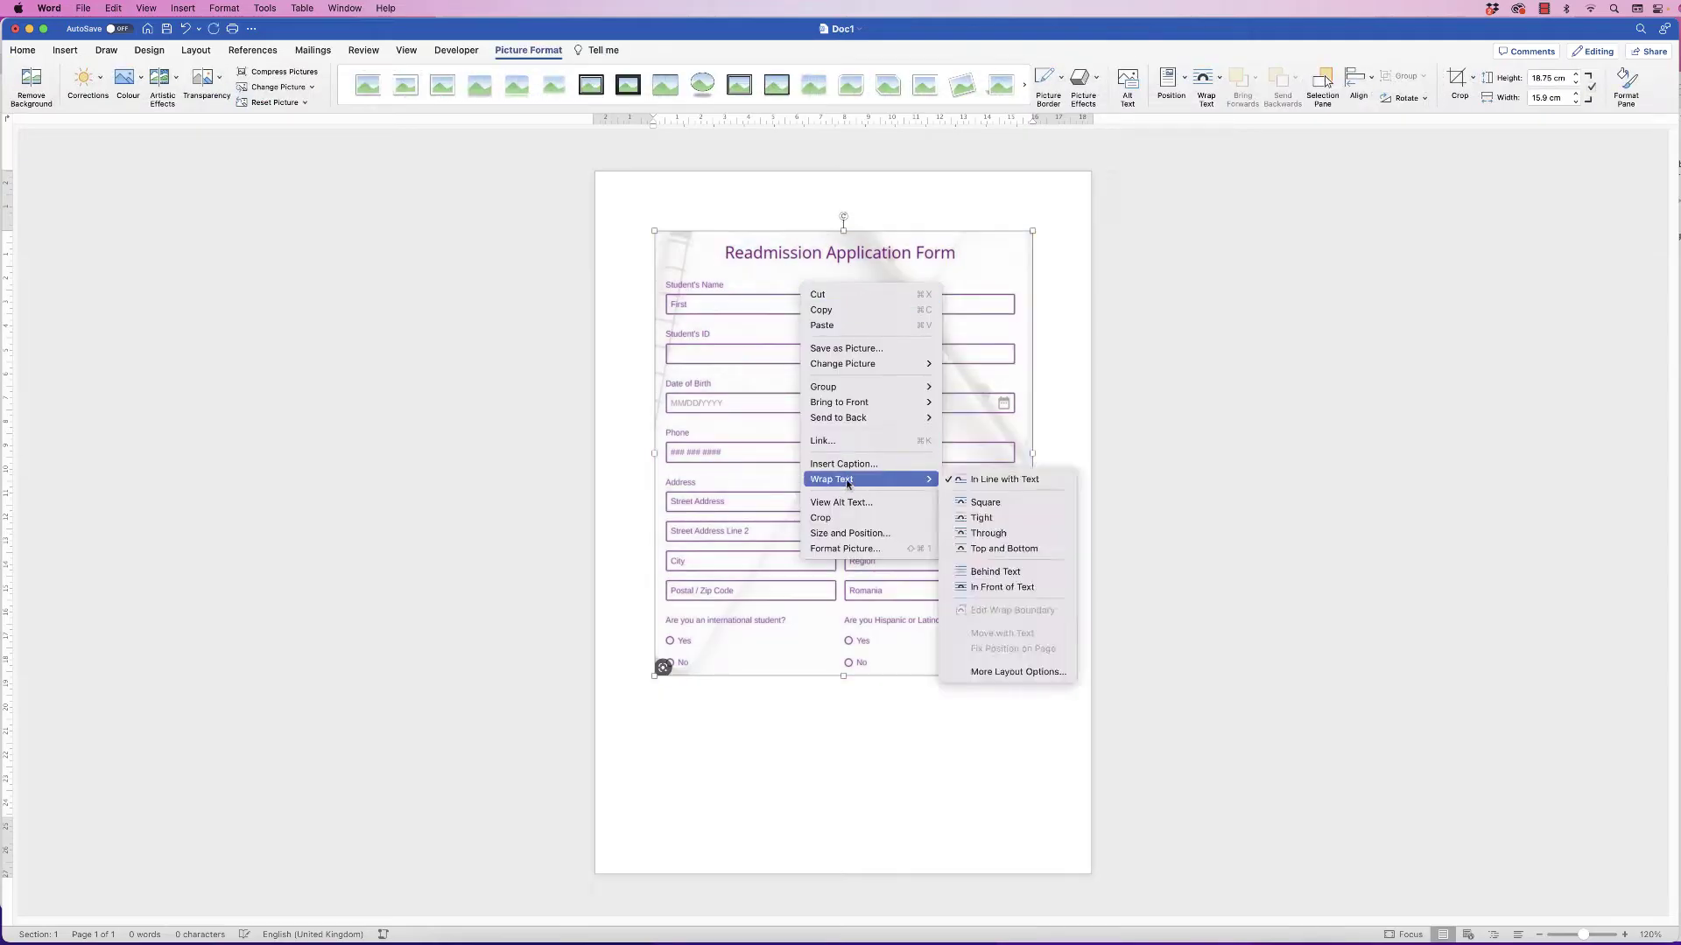
click(990, 576)
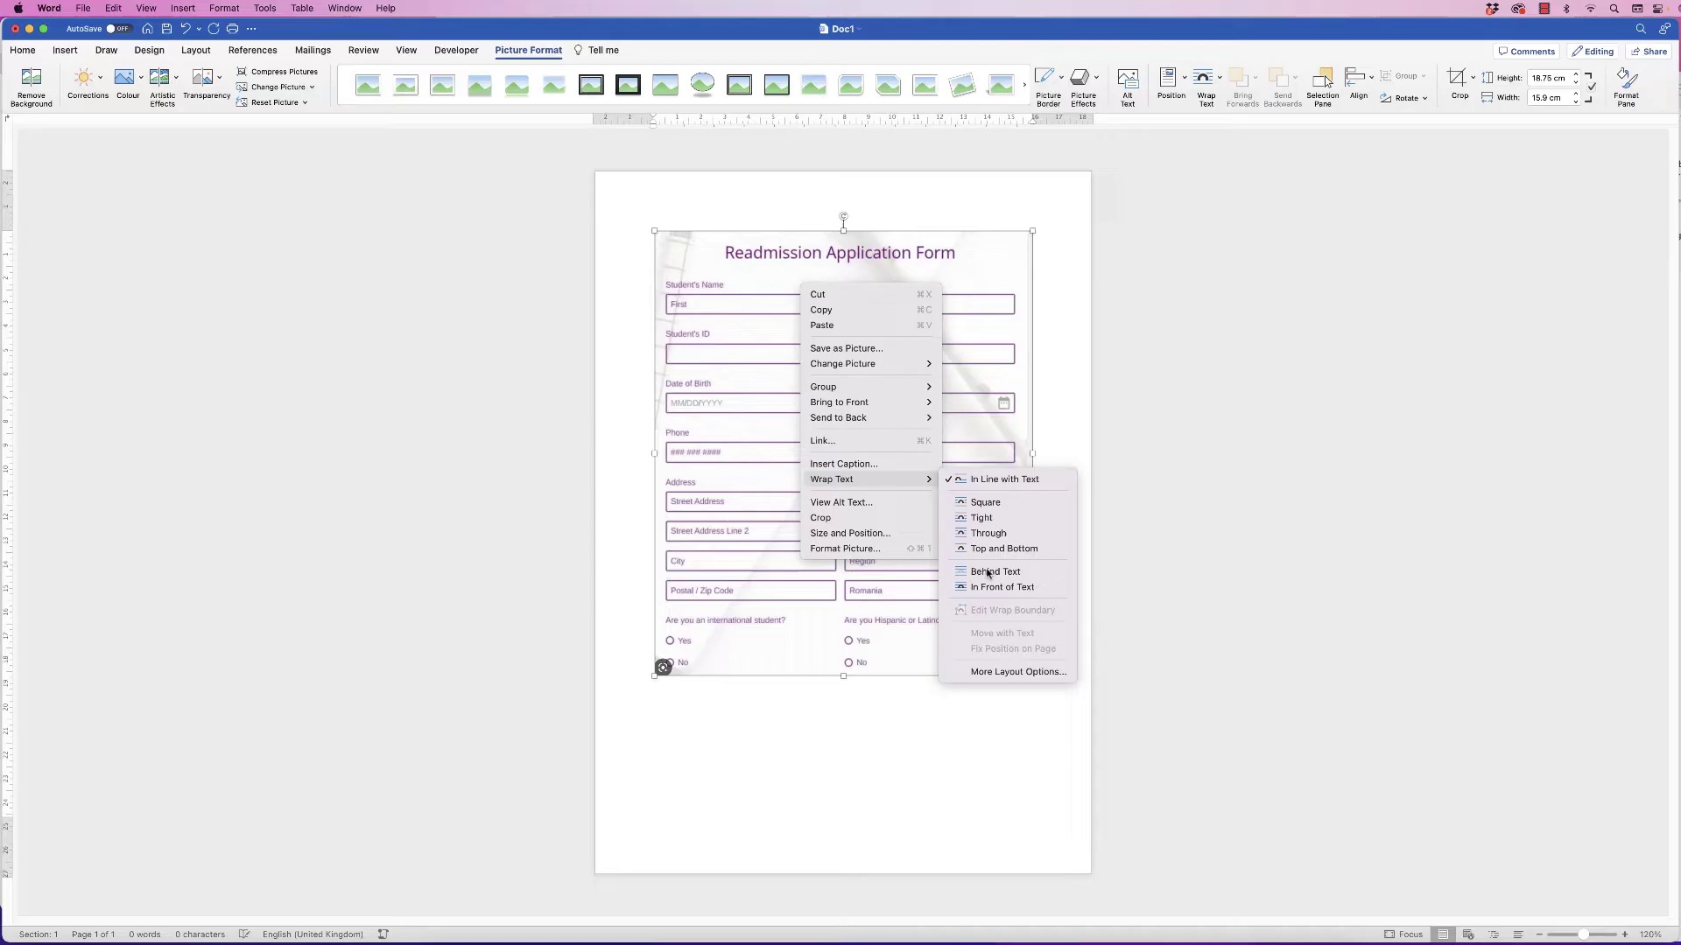
Move the picture to the top-left and enlarge it to about 21 × 24.8 cm.
drag(826, 386, 770, 329)
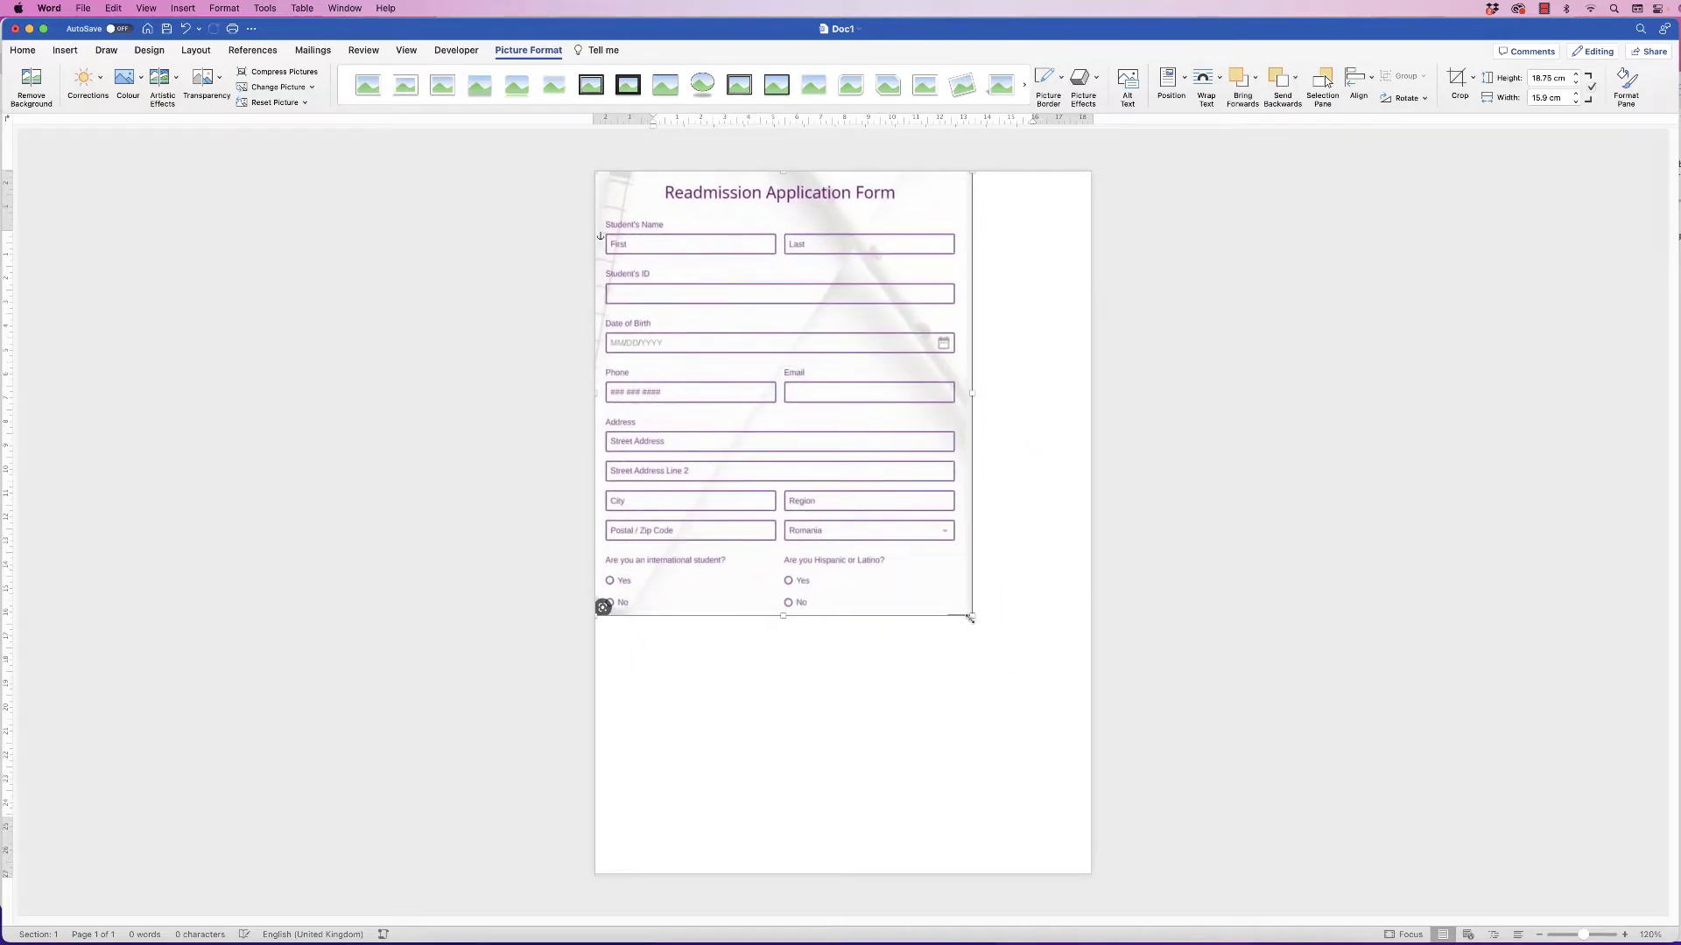
drag(970, 617, 1044, 760)
drag(986, 578, 985, 629)
Draw a horizontal text box of about 4.45 × 1.27 cm left of the APPLICATION FORM title.
click(1148, 600)
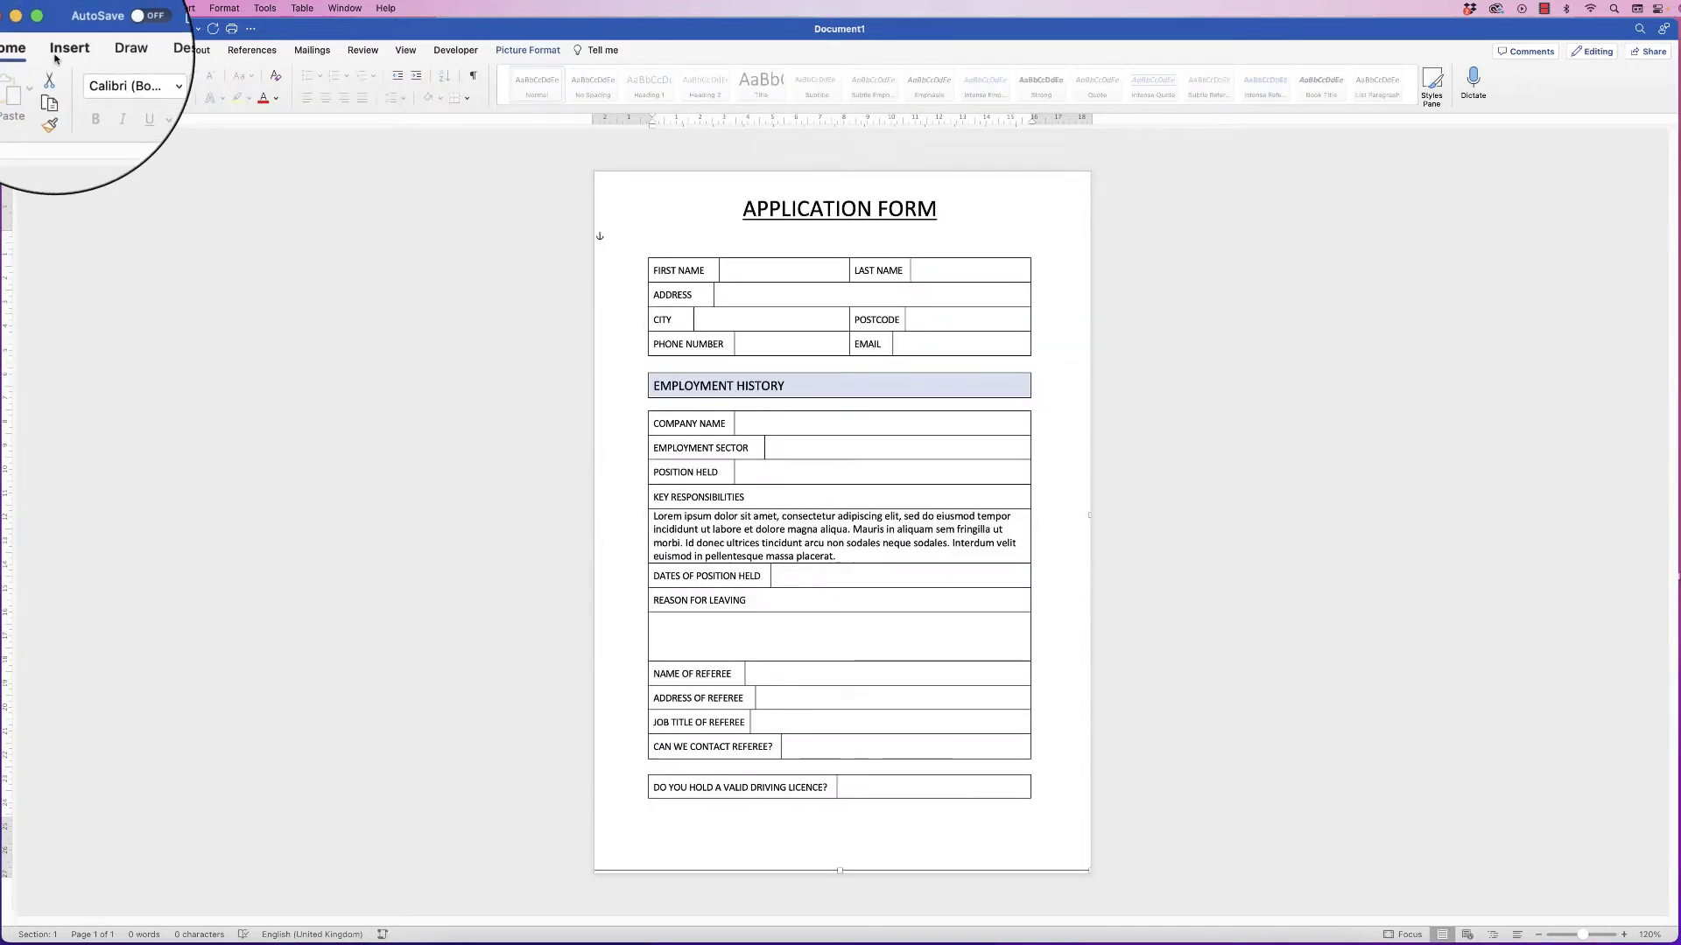
click(64, 50)
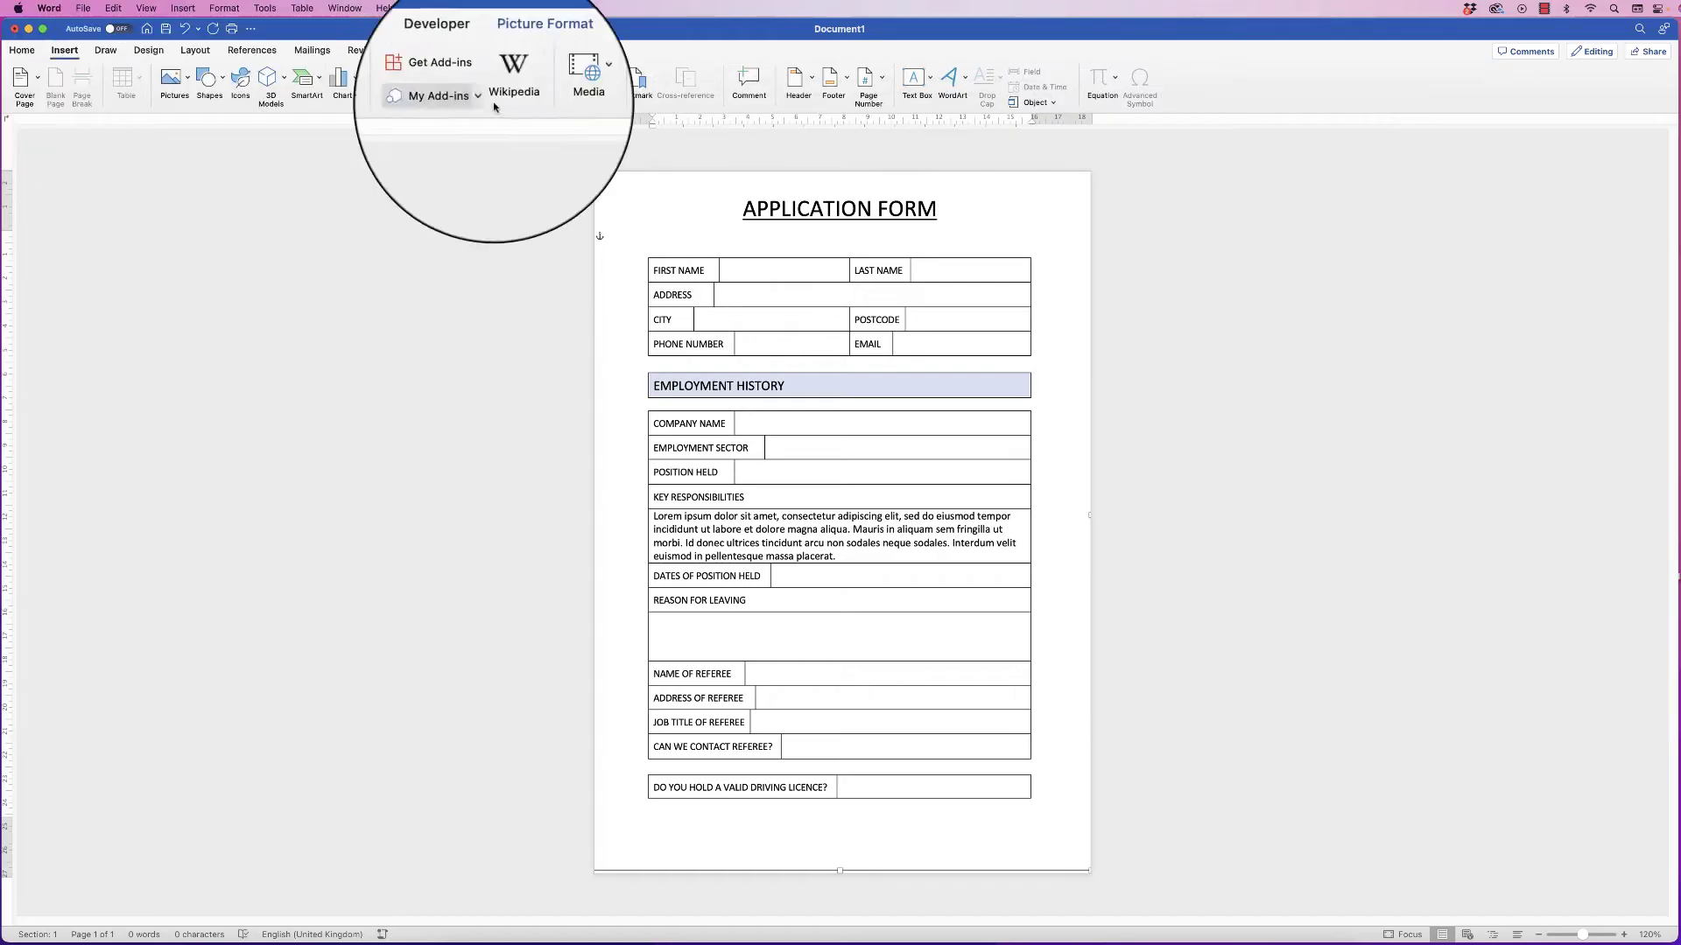
click(930, 79)
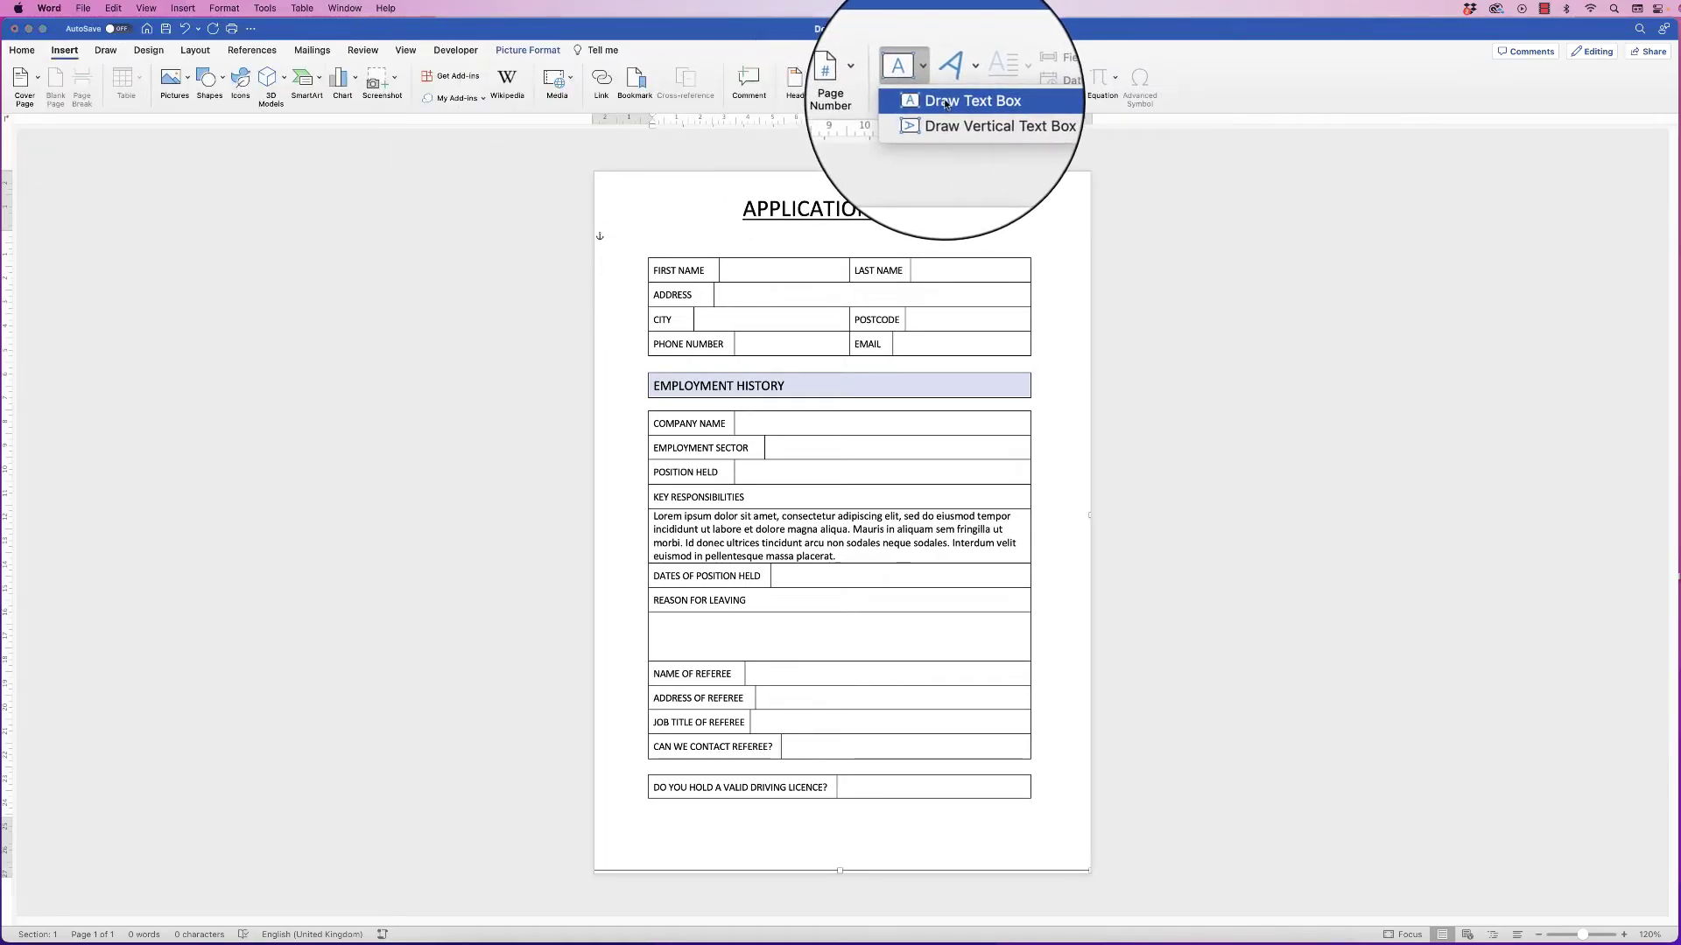
click(943, 102)
drag(624, 208, 730, 238)
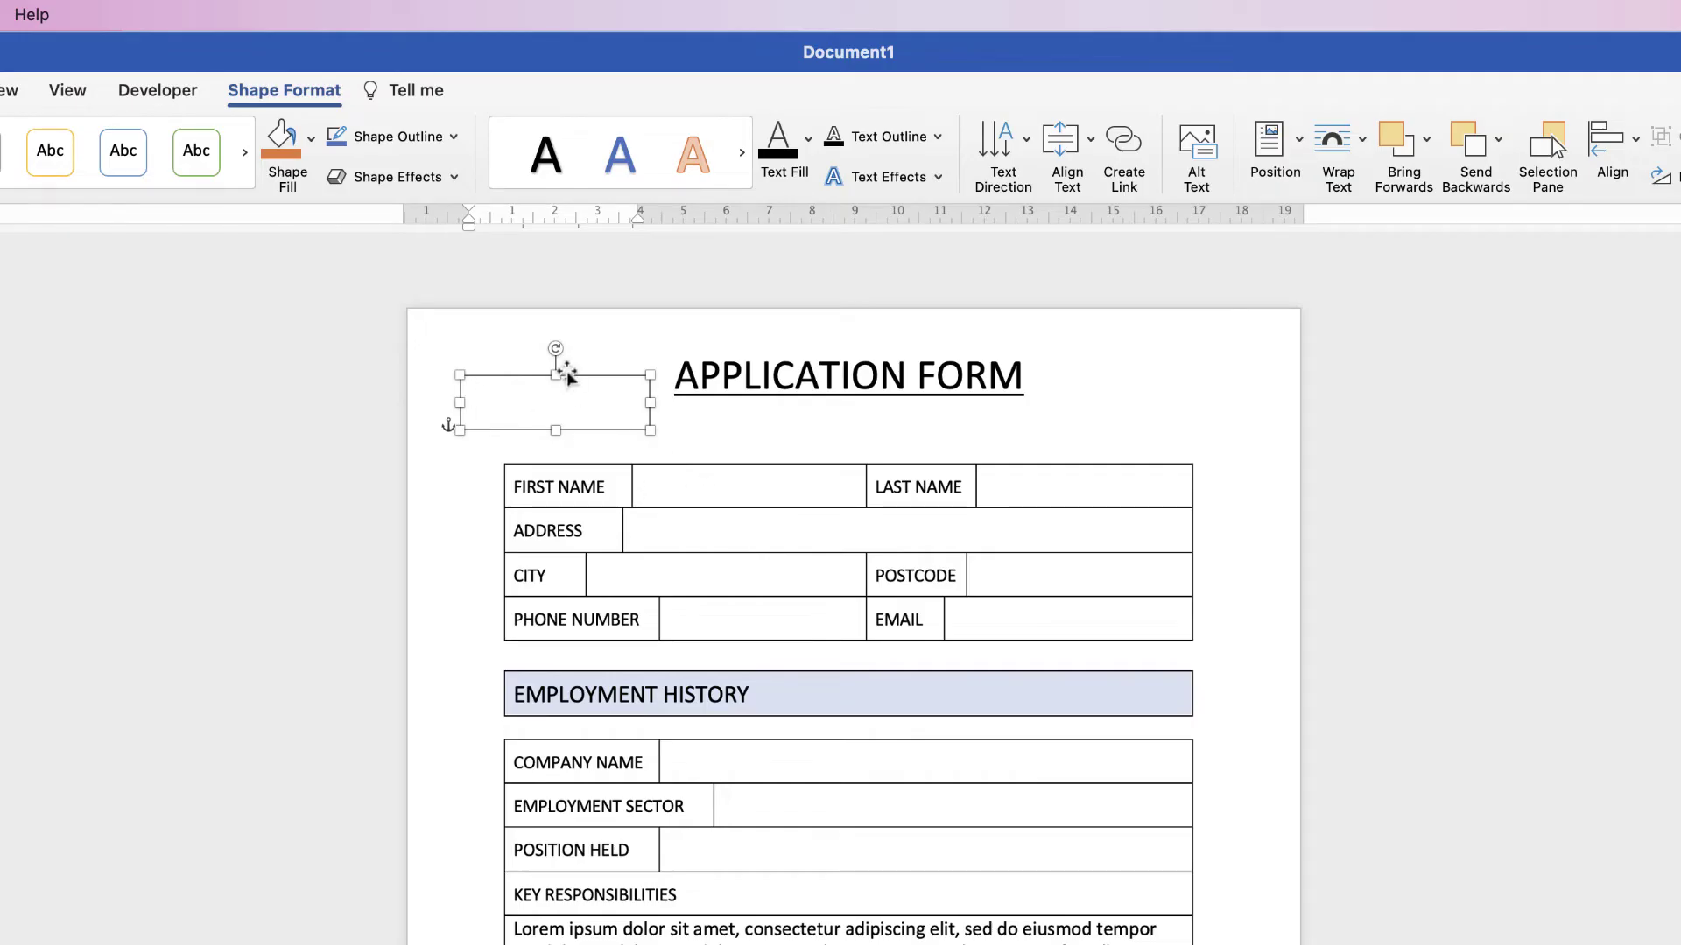
Type the first name into the text box and nudge the box slightly down-right.
text(Lisa)
click(641, 335)
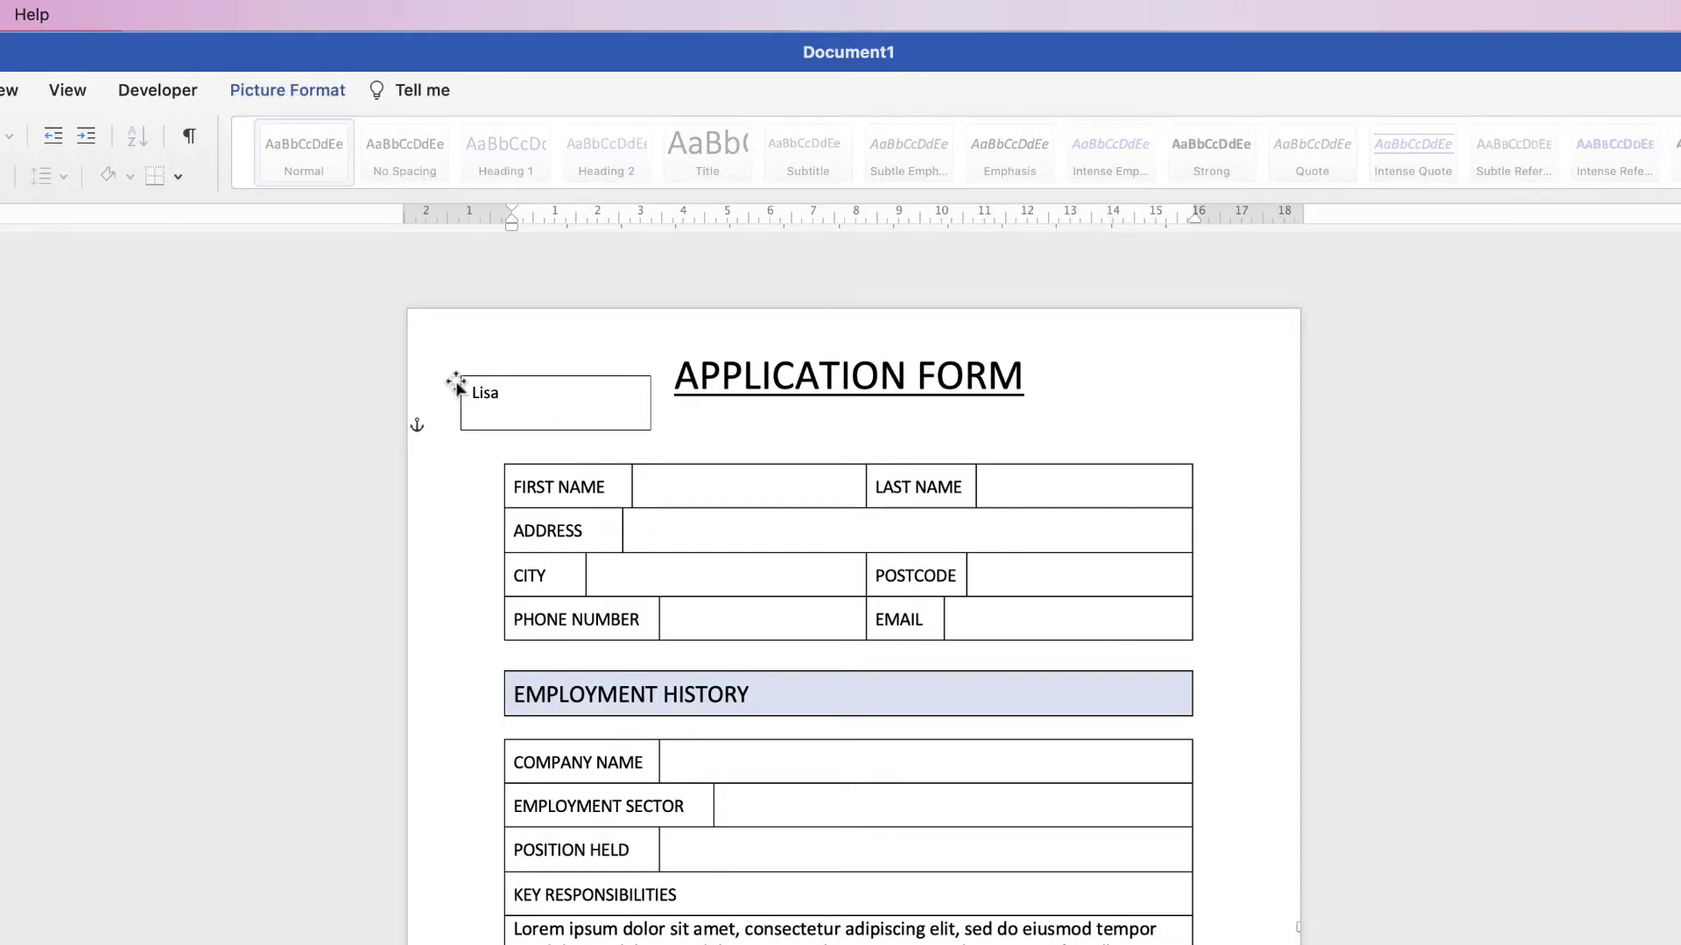
mouse_move(537, 403)
mouse_down()
mouse_move(566, 465)
mouse_move(551, 469)
mouse_move(550, 396)
mouse_up()
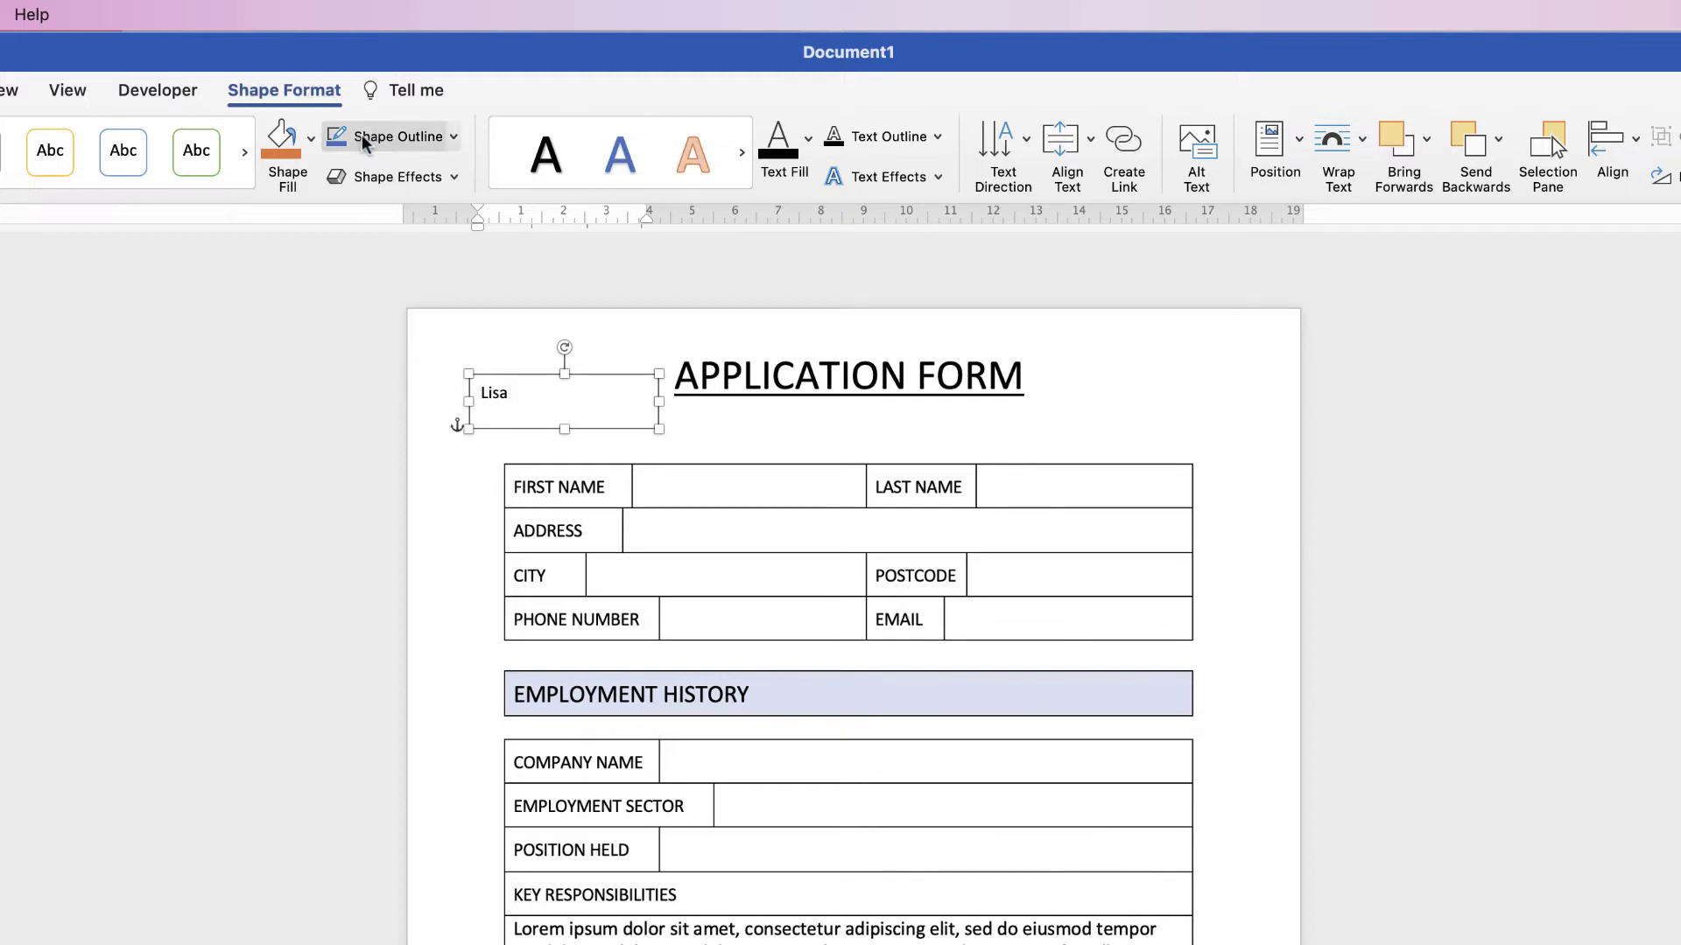
Give the name box No Outline and No Fill, and shrink it to about 1.7 × 0.97 cm.
click(453, 136)
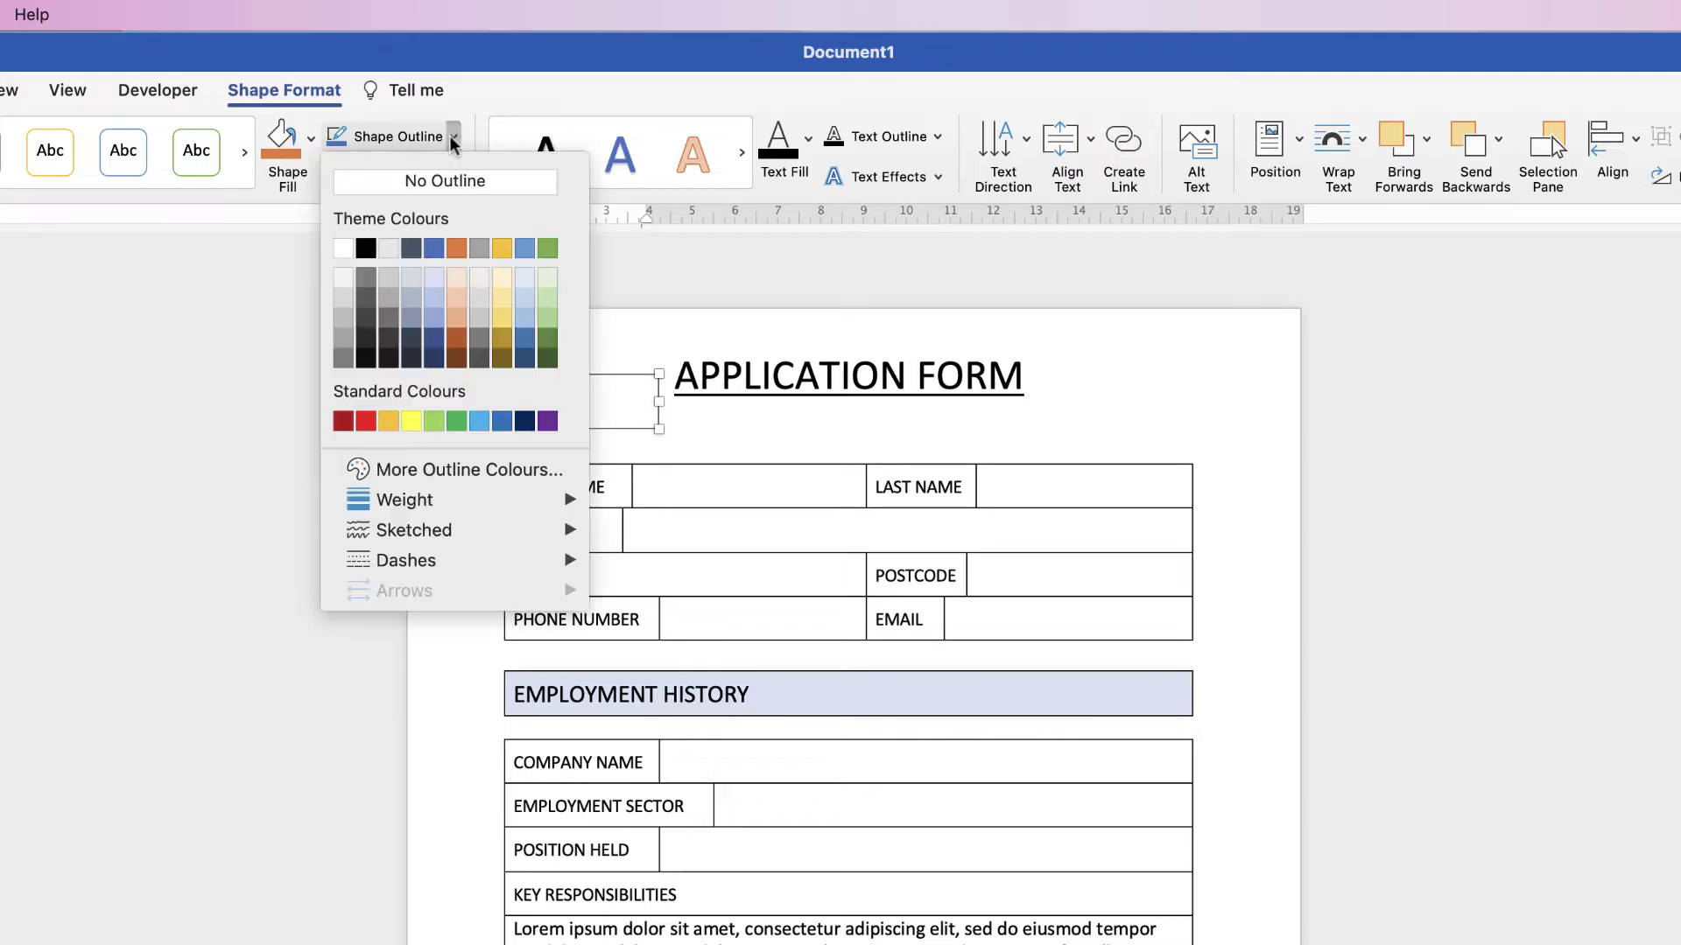
click(381, 181)
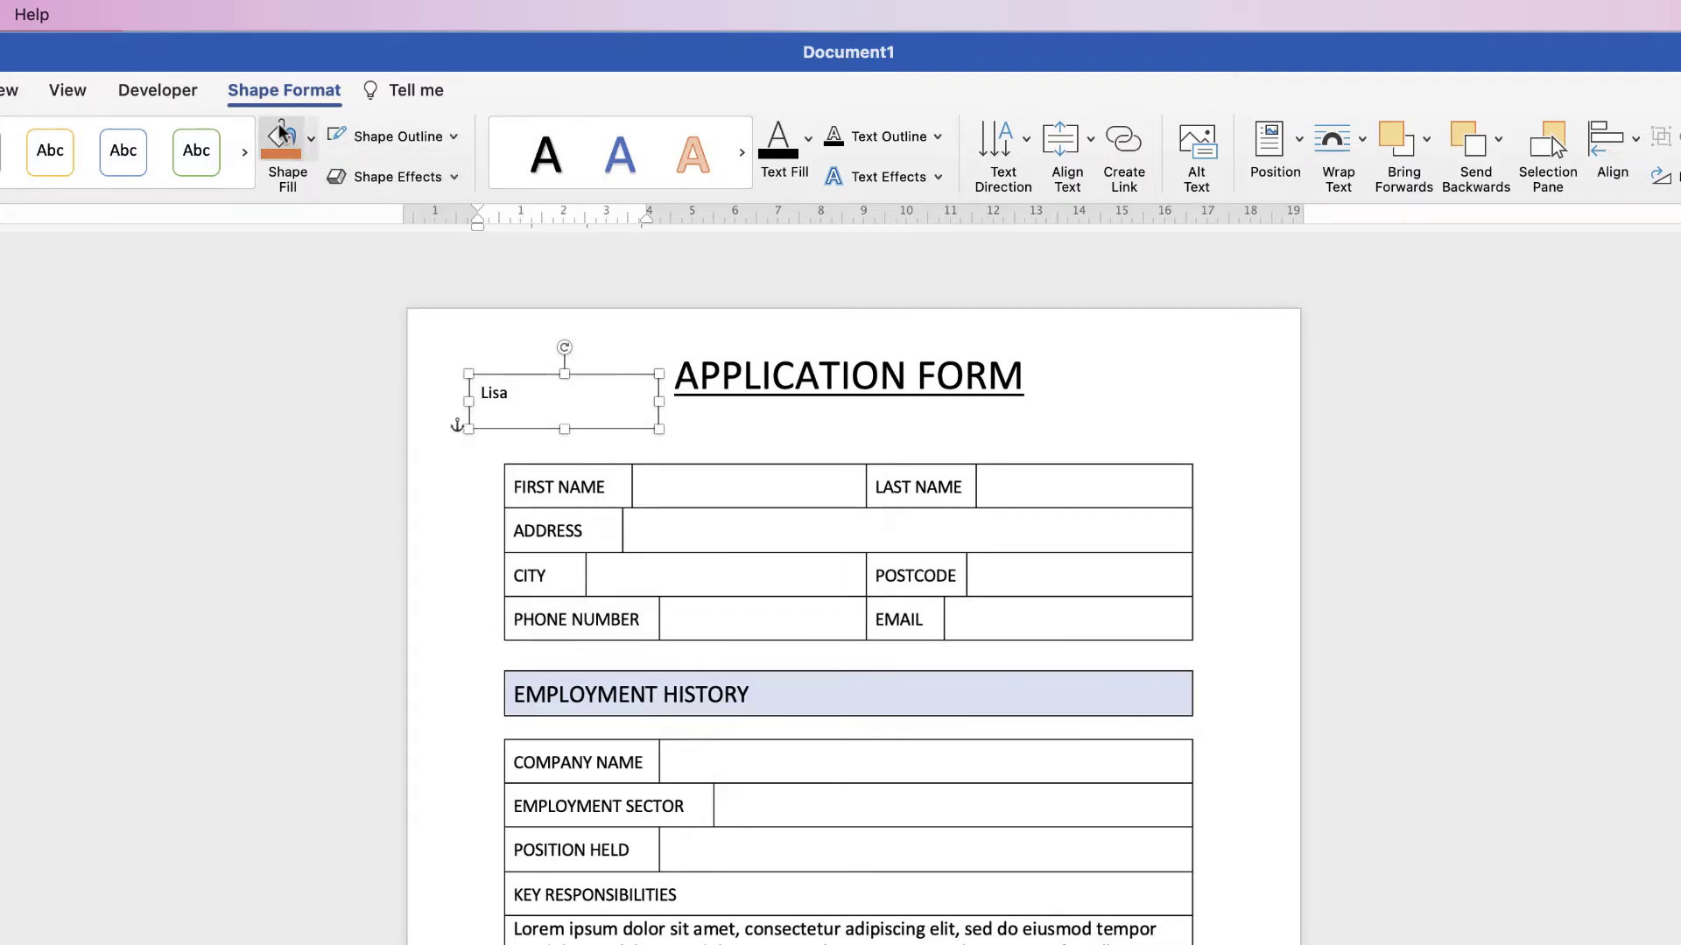
click(311, 138)
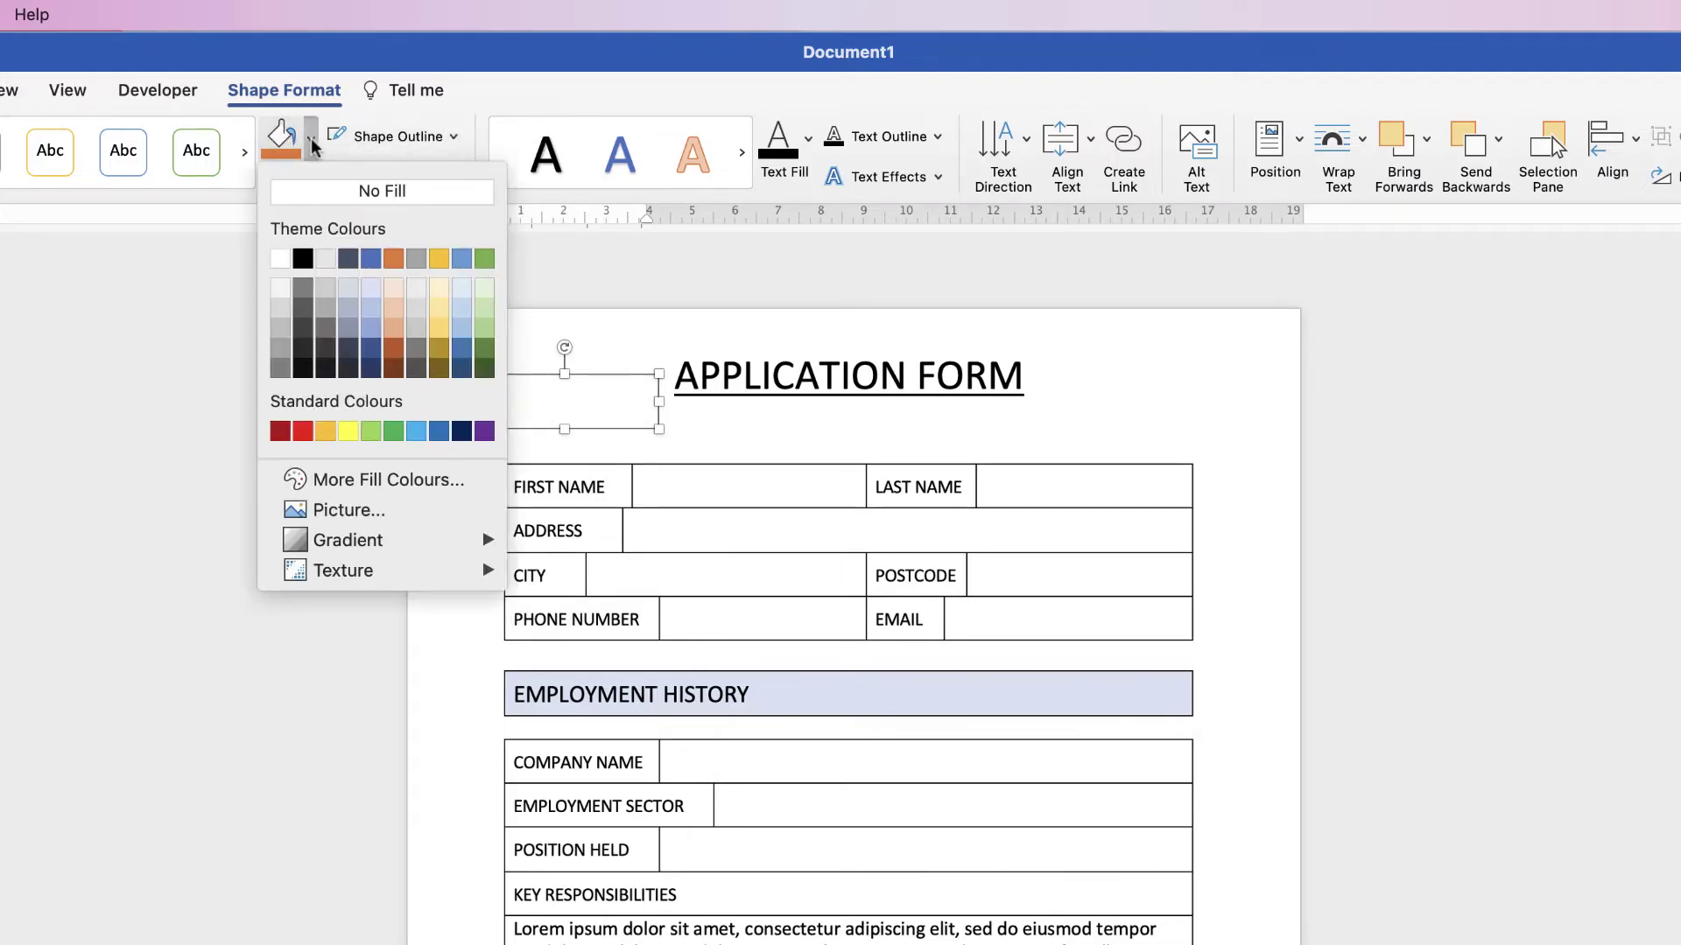
click(298, 191)
drag(659, 429, 549, 413)
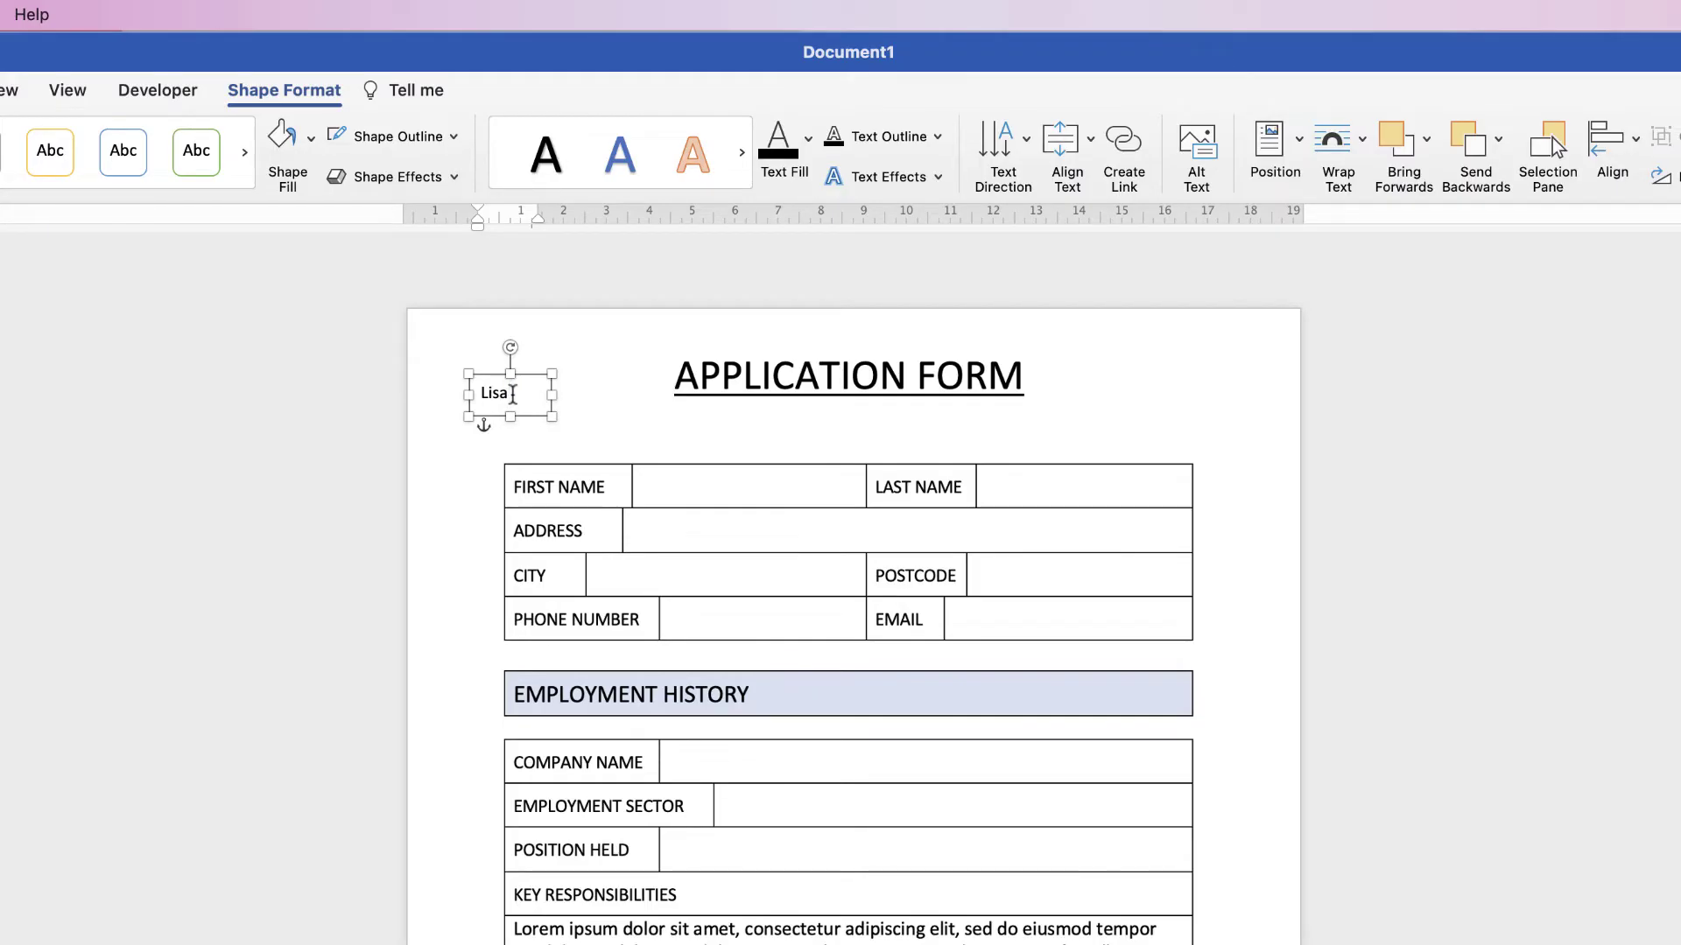
Increase the first-name text to 16 pt, keeping the Calibri font.
drag(513, 394, 480, 394)
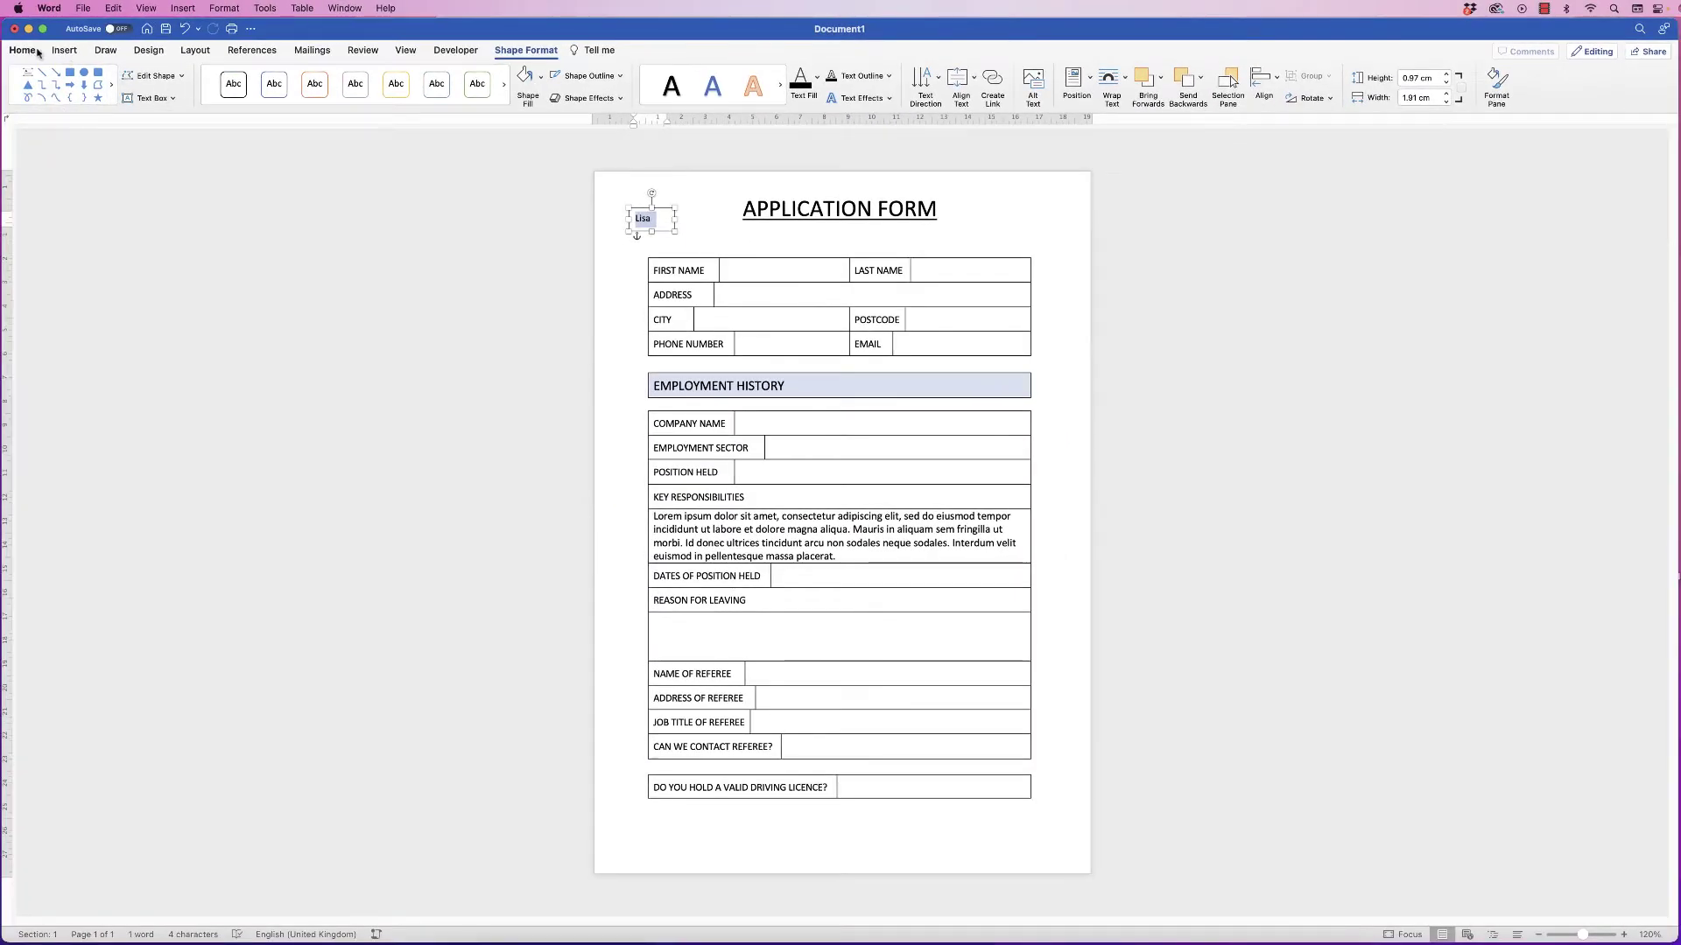
click(23, 50)
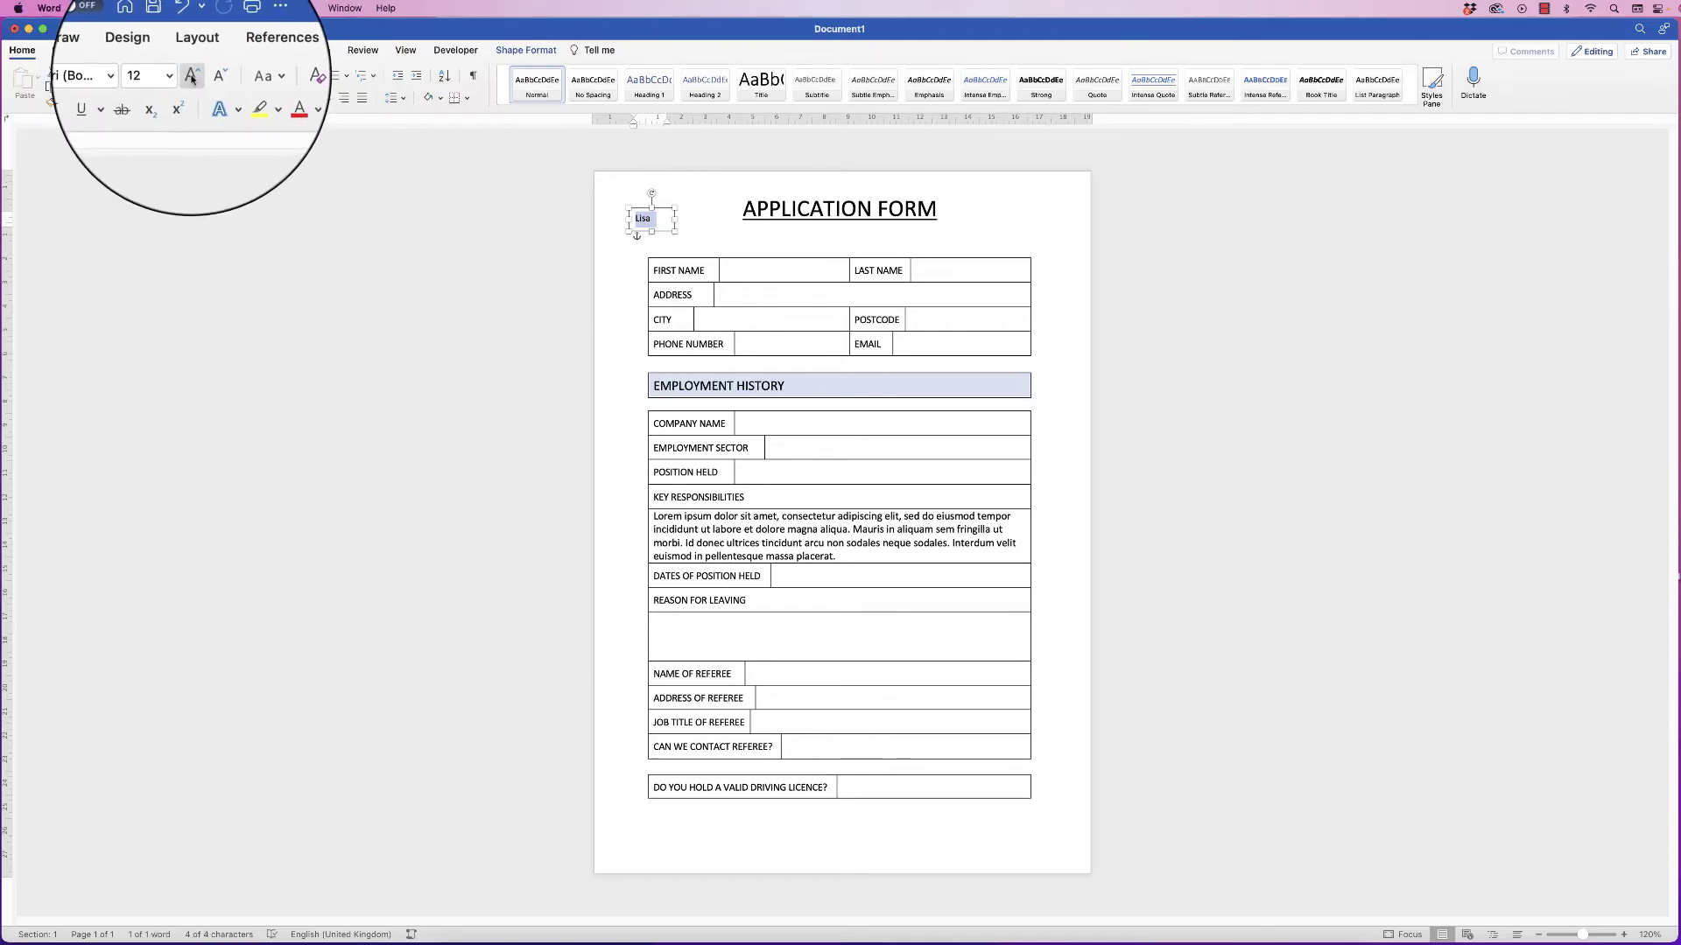
click(191, 77)
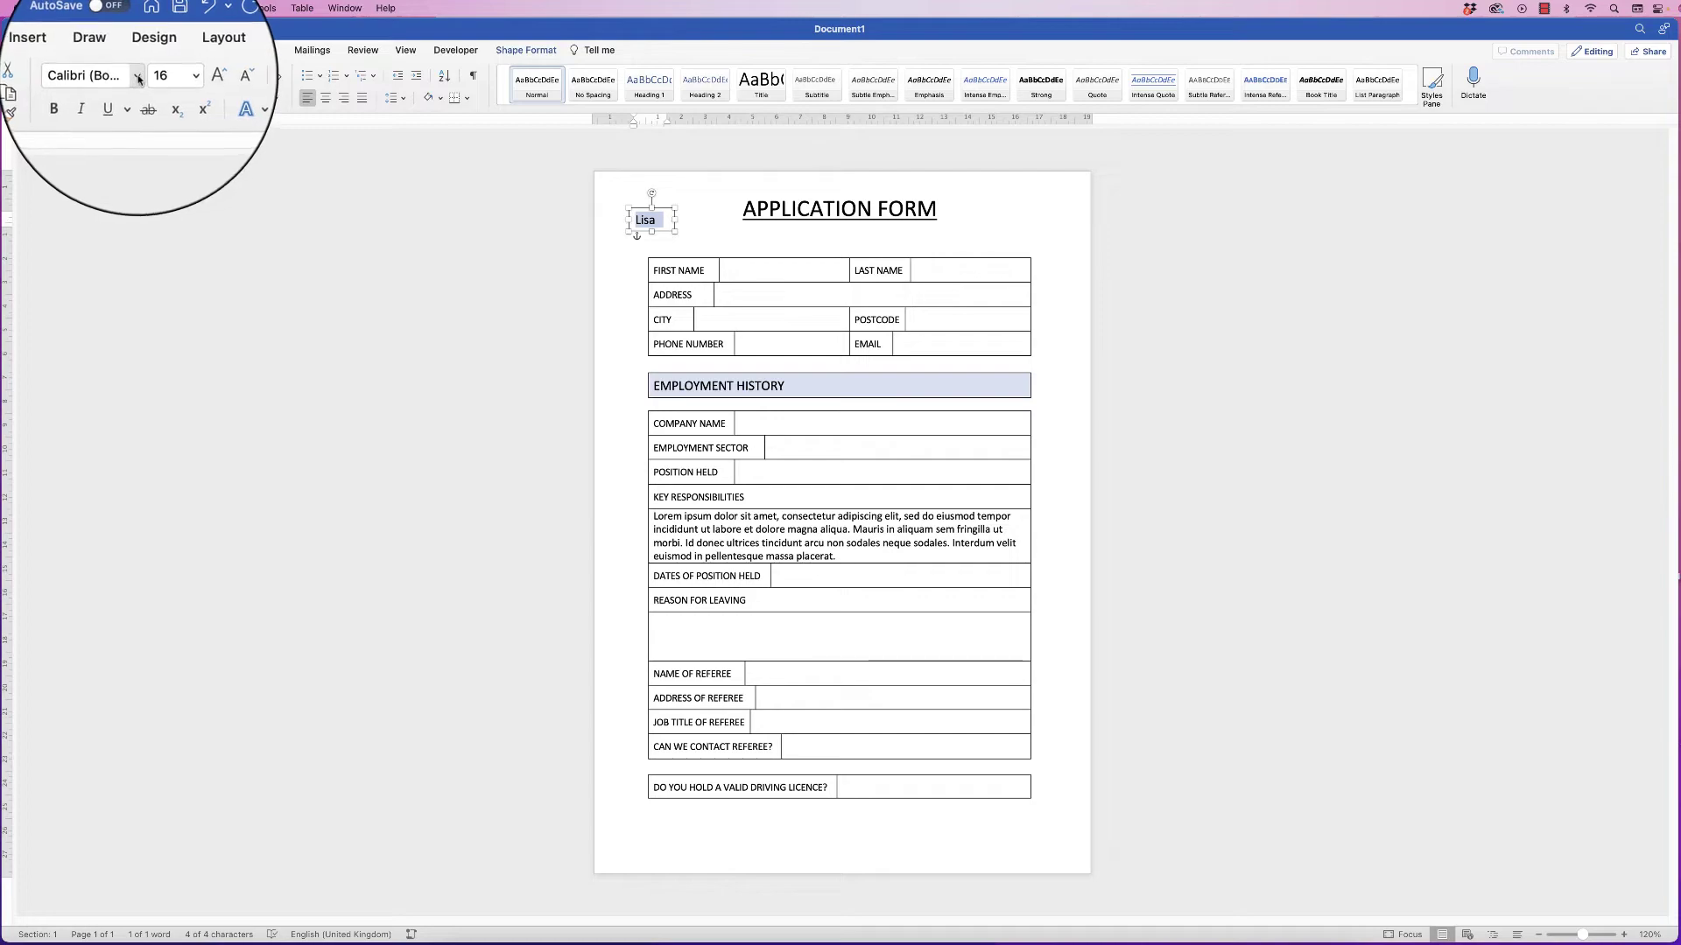
click(138, 77)
key(Escape)
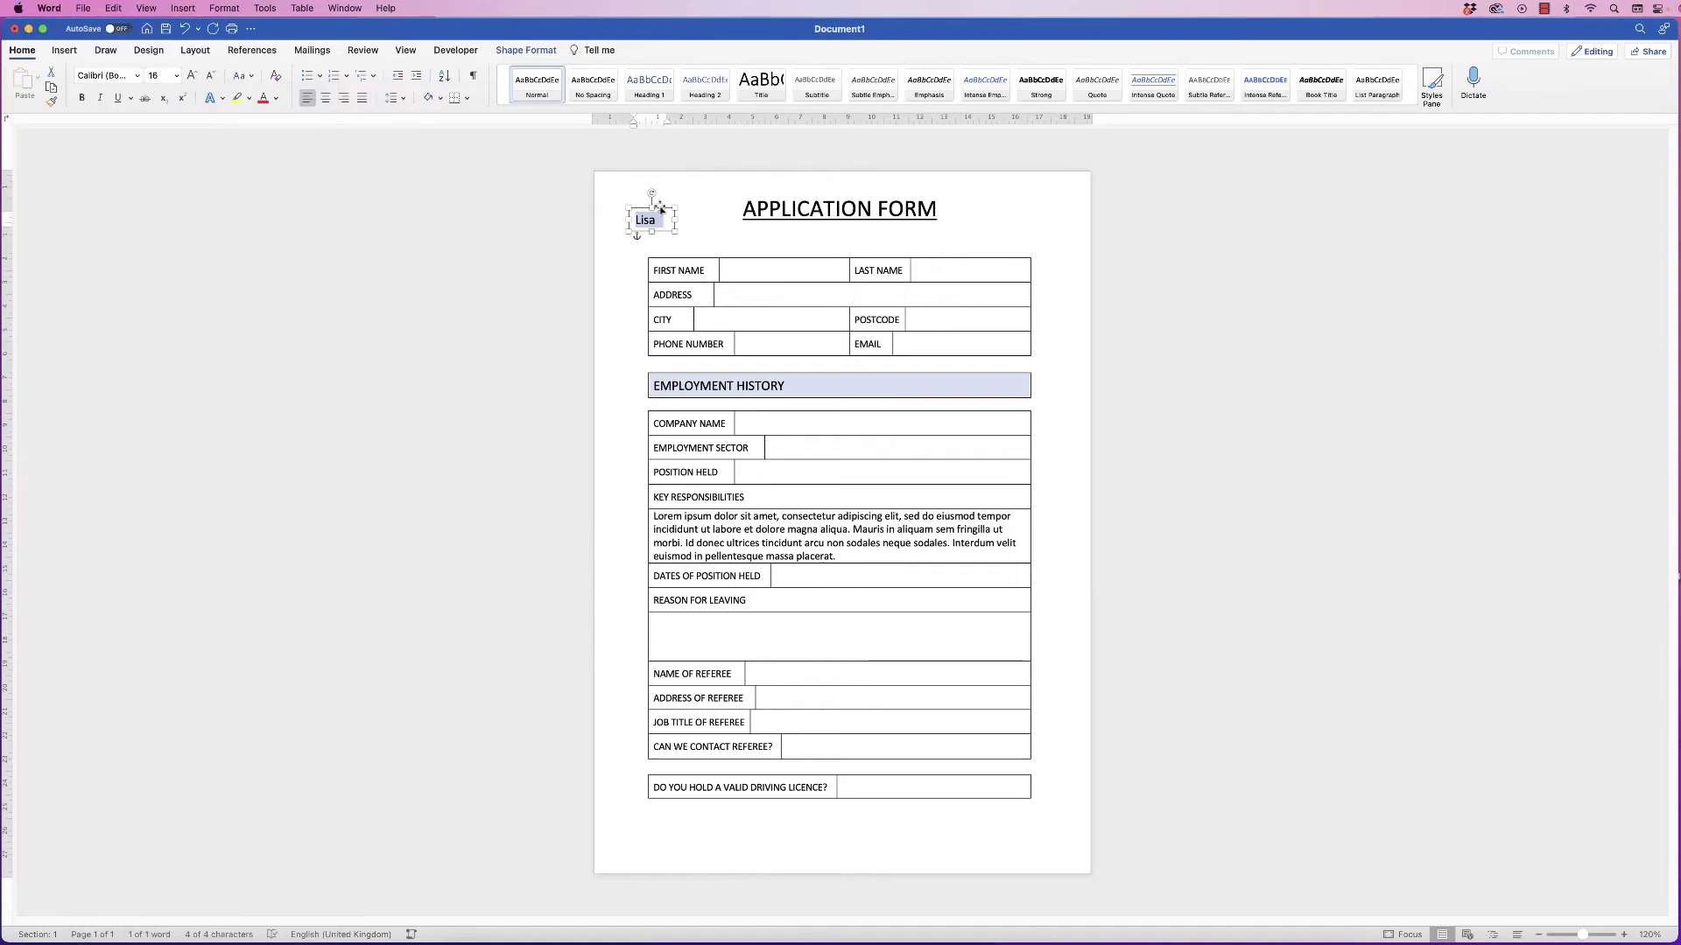
Position the first-name text box inside the form's FIRST NAME field.
drag(661, 208, 757, 256)
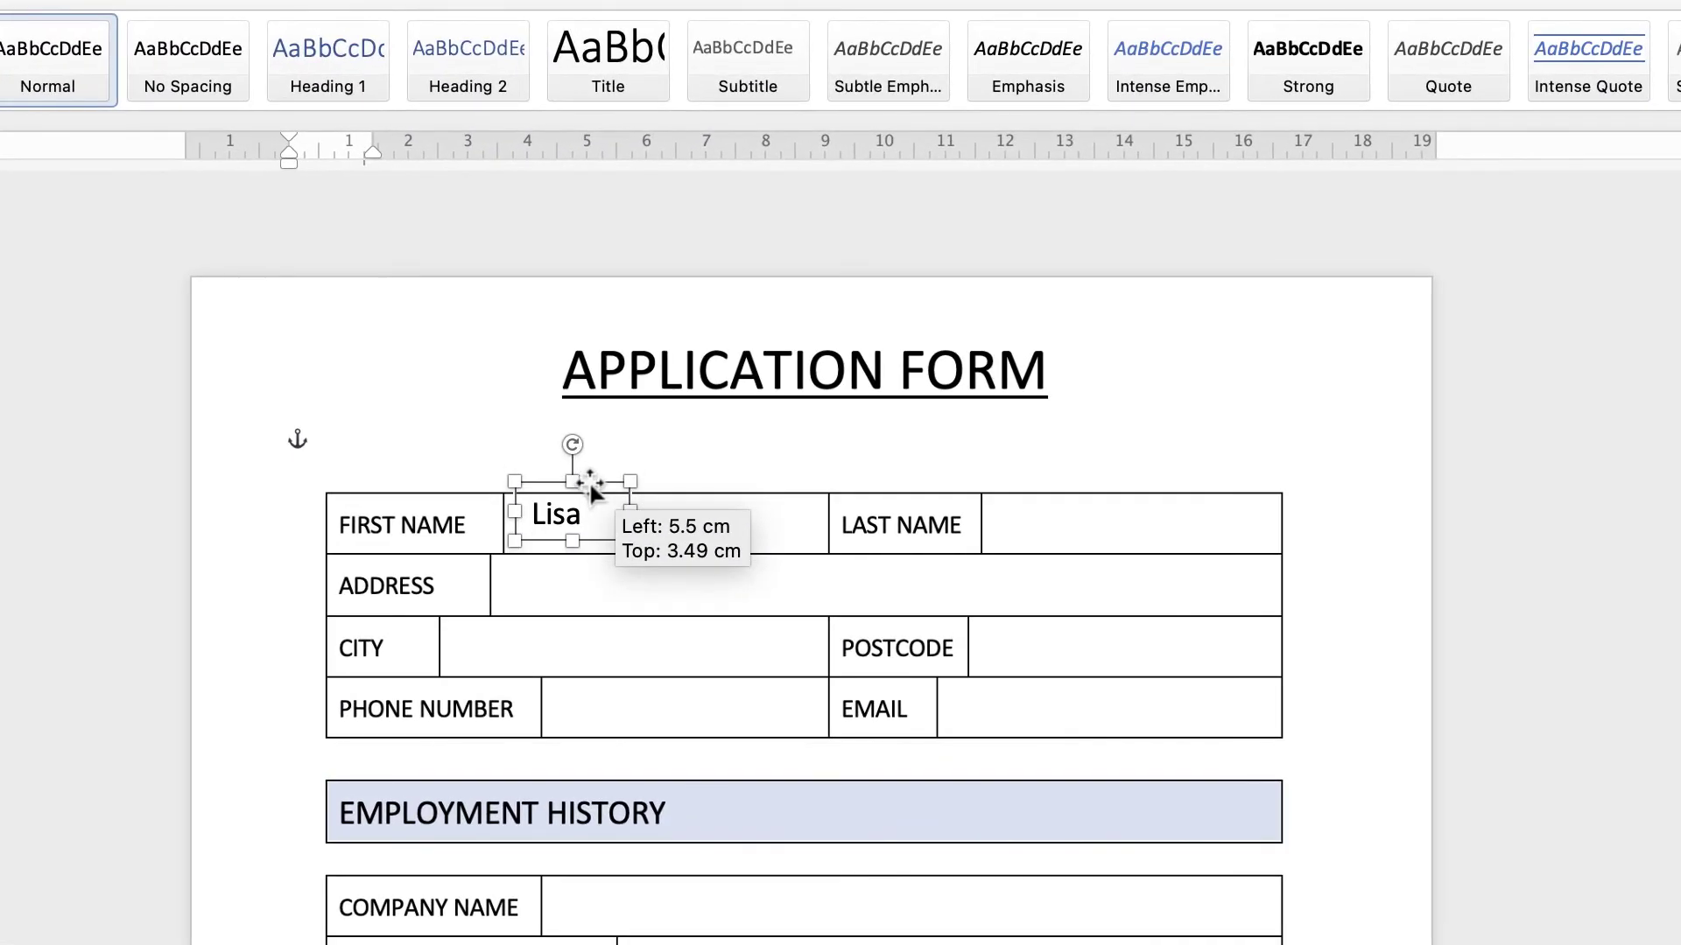
drag(591, 490, 580, 509)
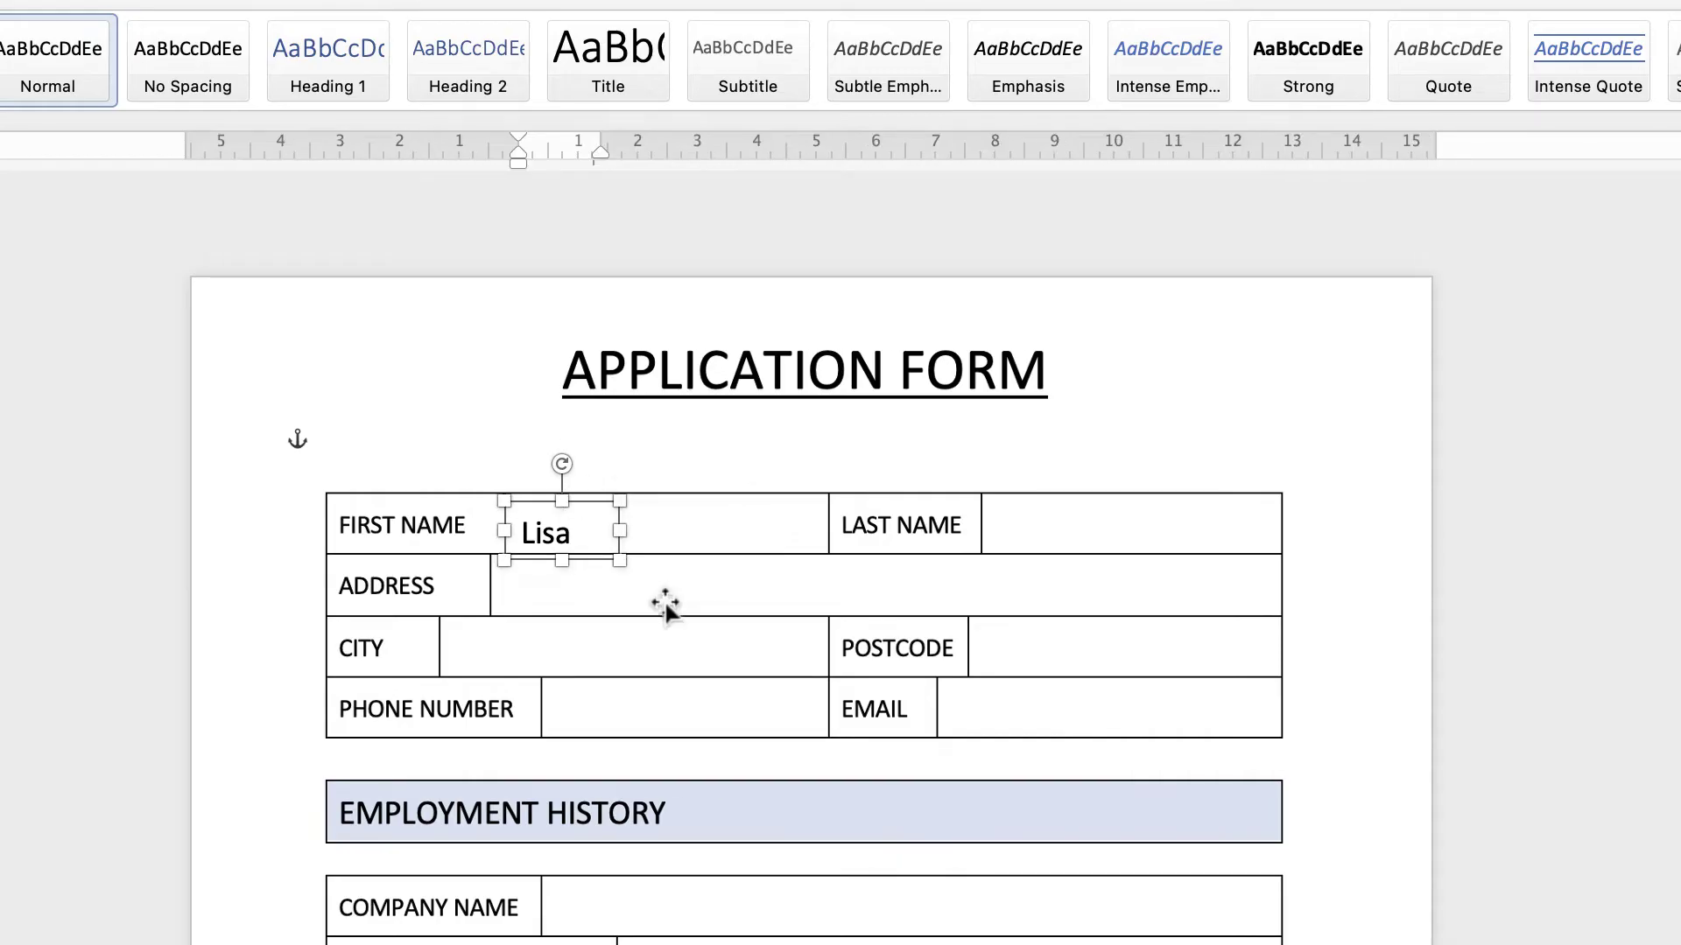
key(Down)
key(Down)
key(Down)
key(Down)
key(Up)
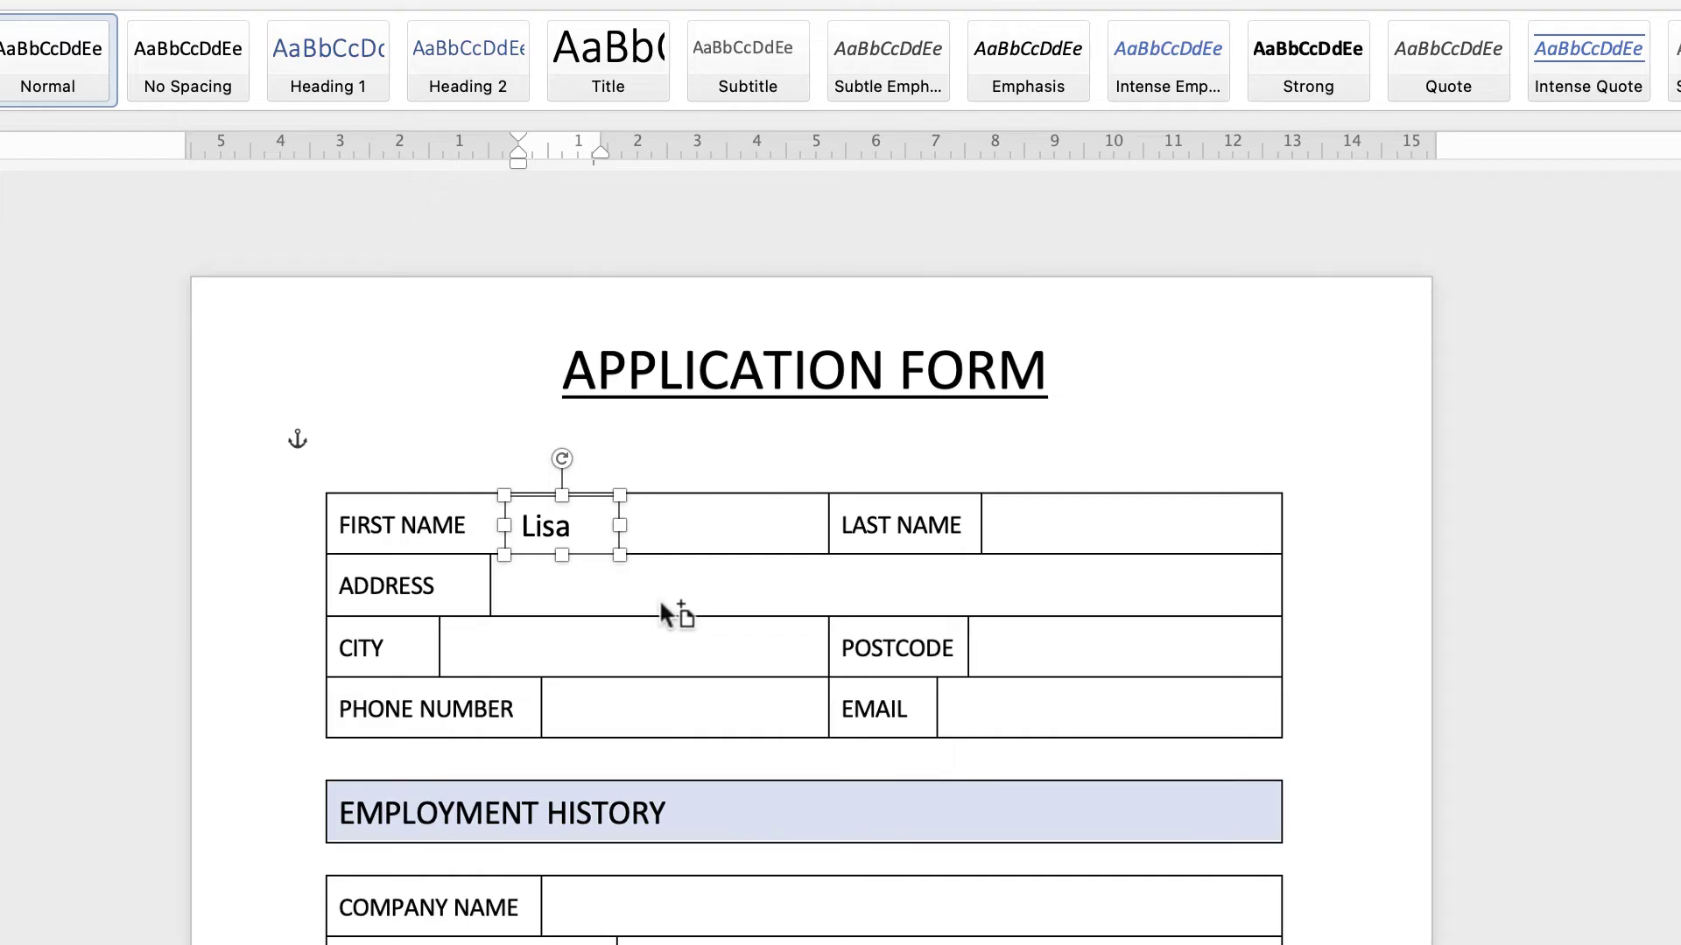
click(1201, 399)
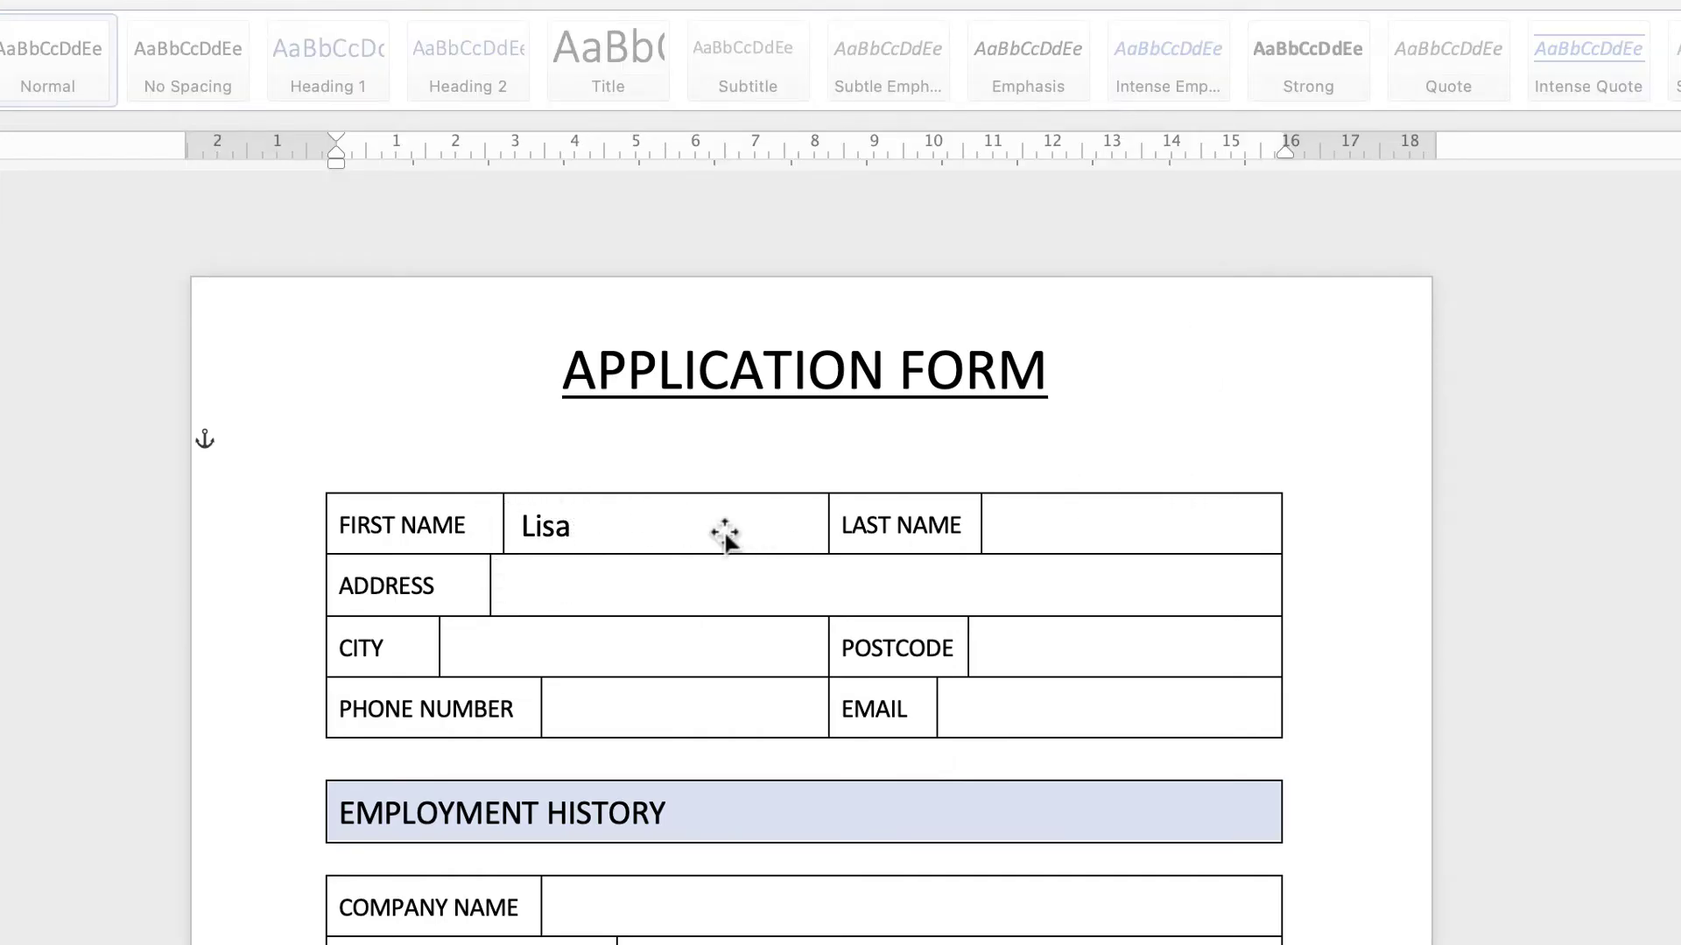
Copy the first-name box into the LAST NAME field, widen it, and edit its text.
click(571, 538)
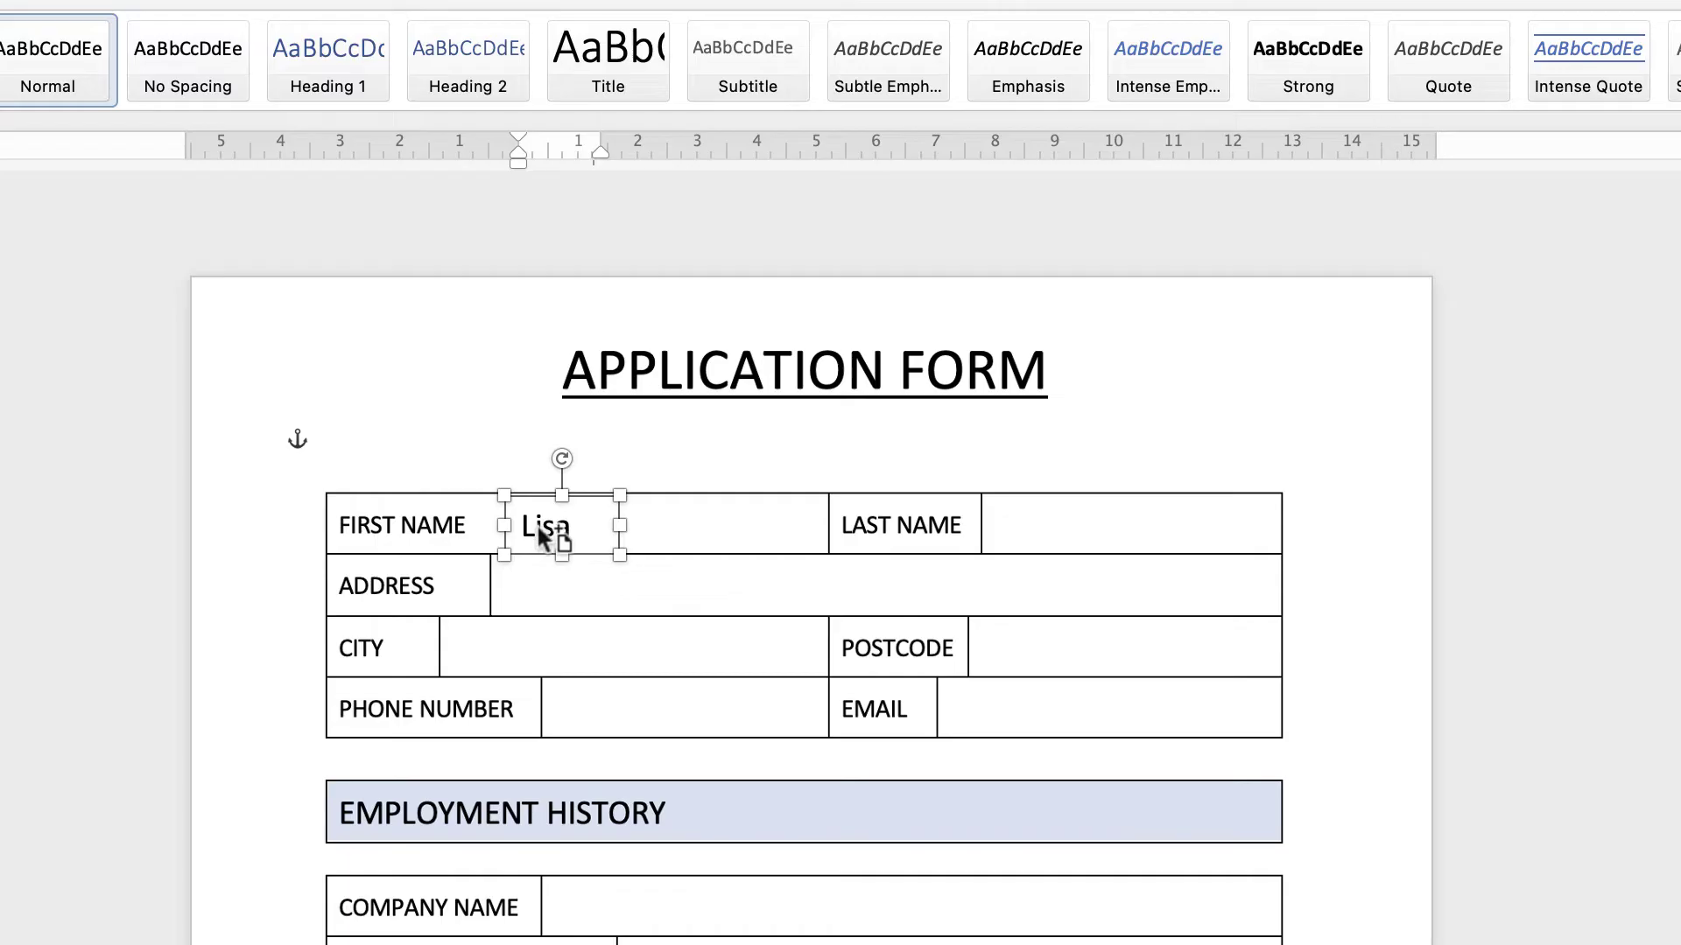
drag(538, 530, 1024, 529)
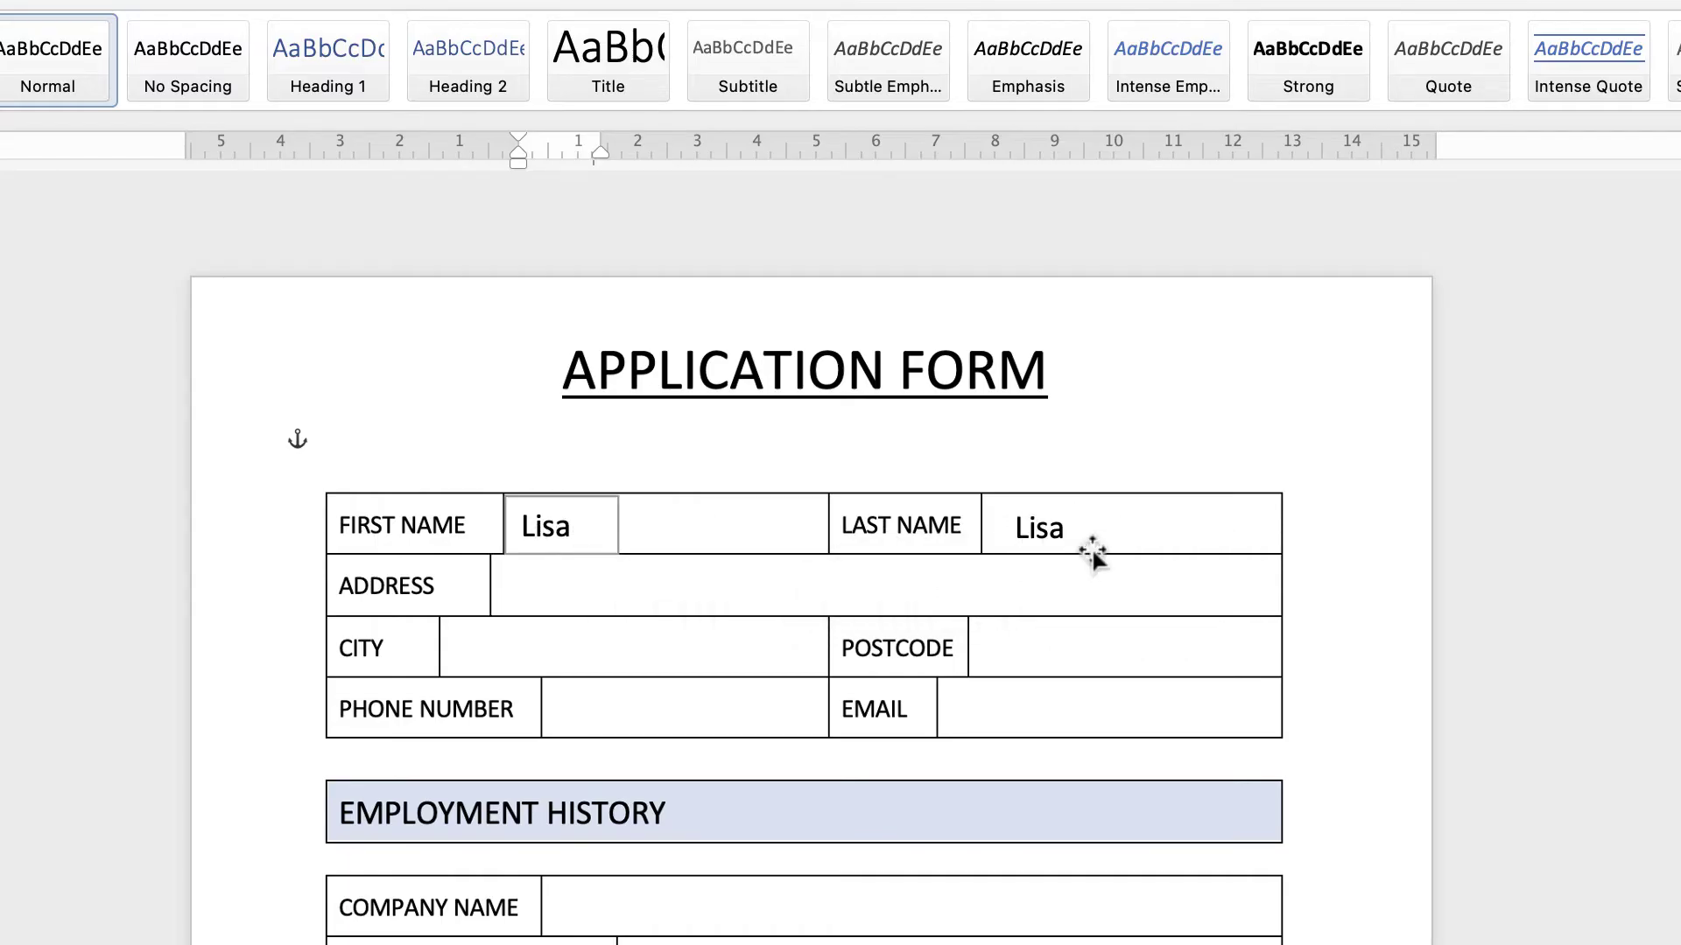
click(1180, 426)
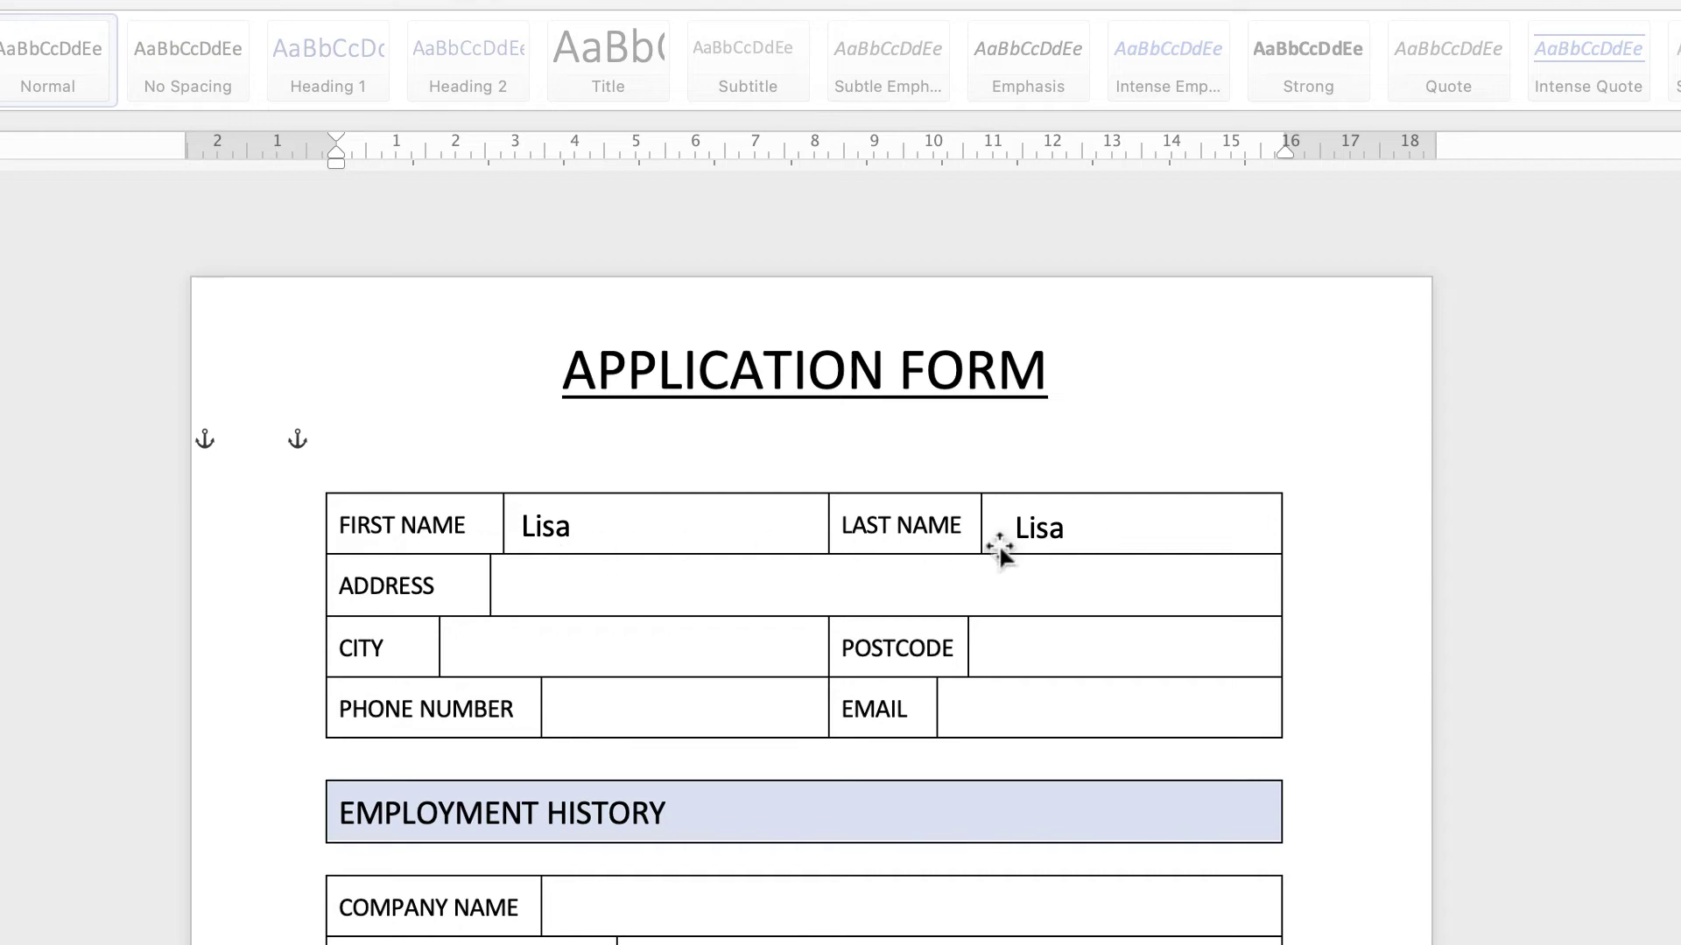
click(1040, 529)
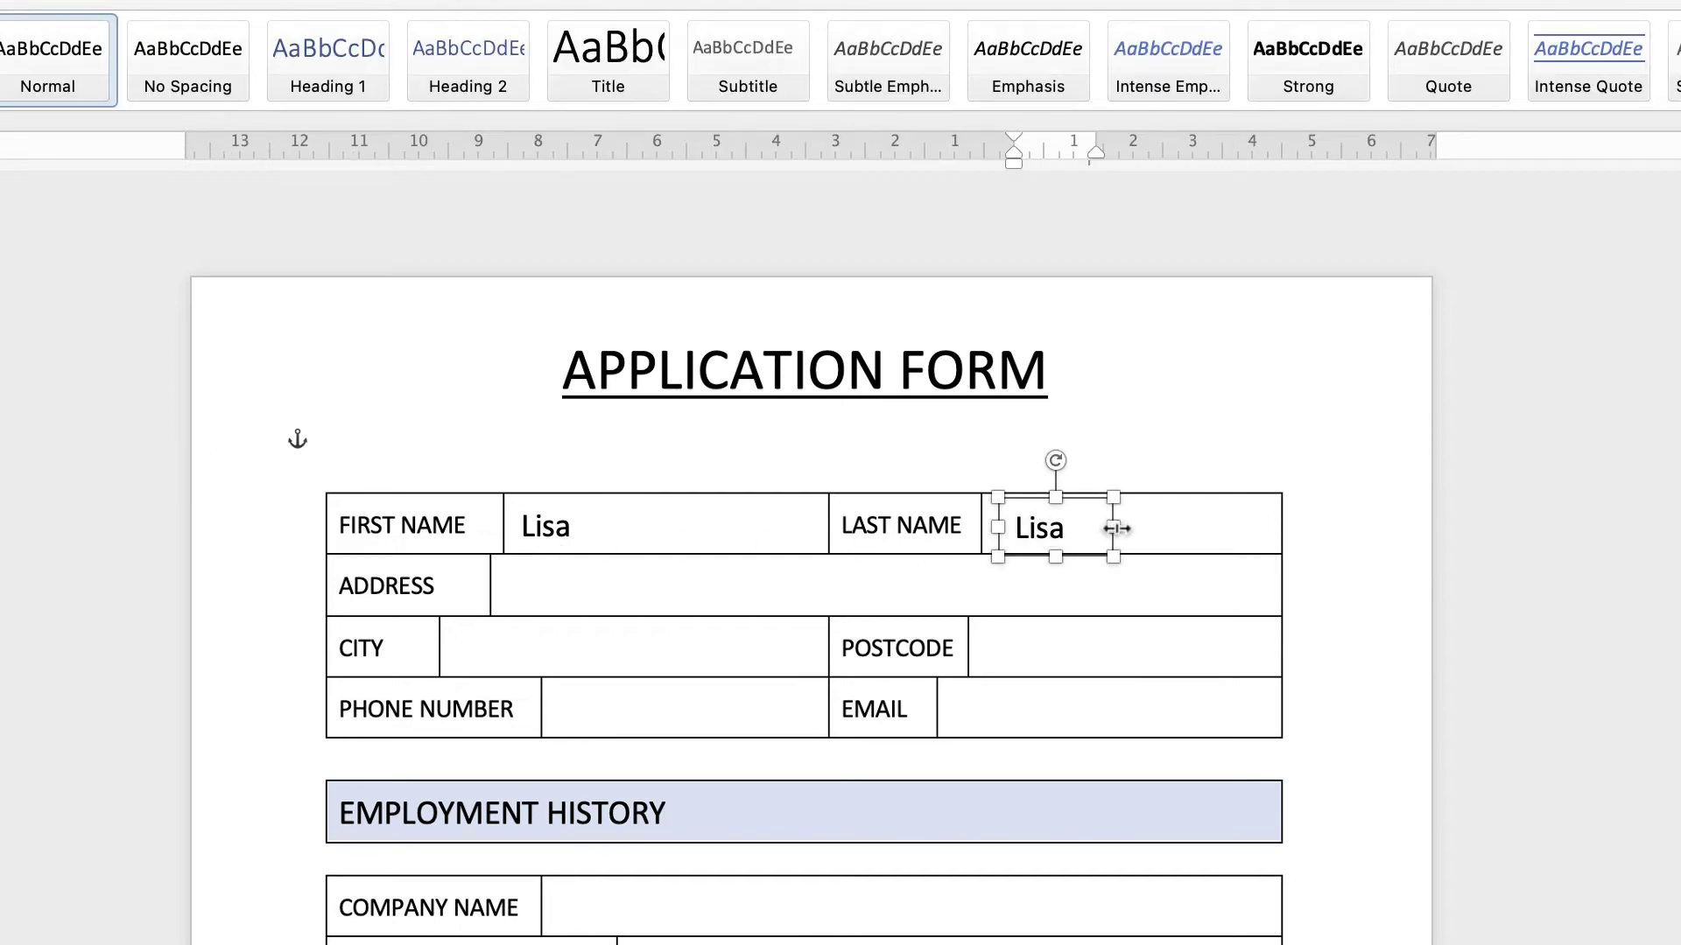
drag(1117, 529, 1170, 532)
click(1340, 533)
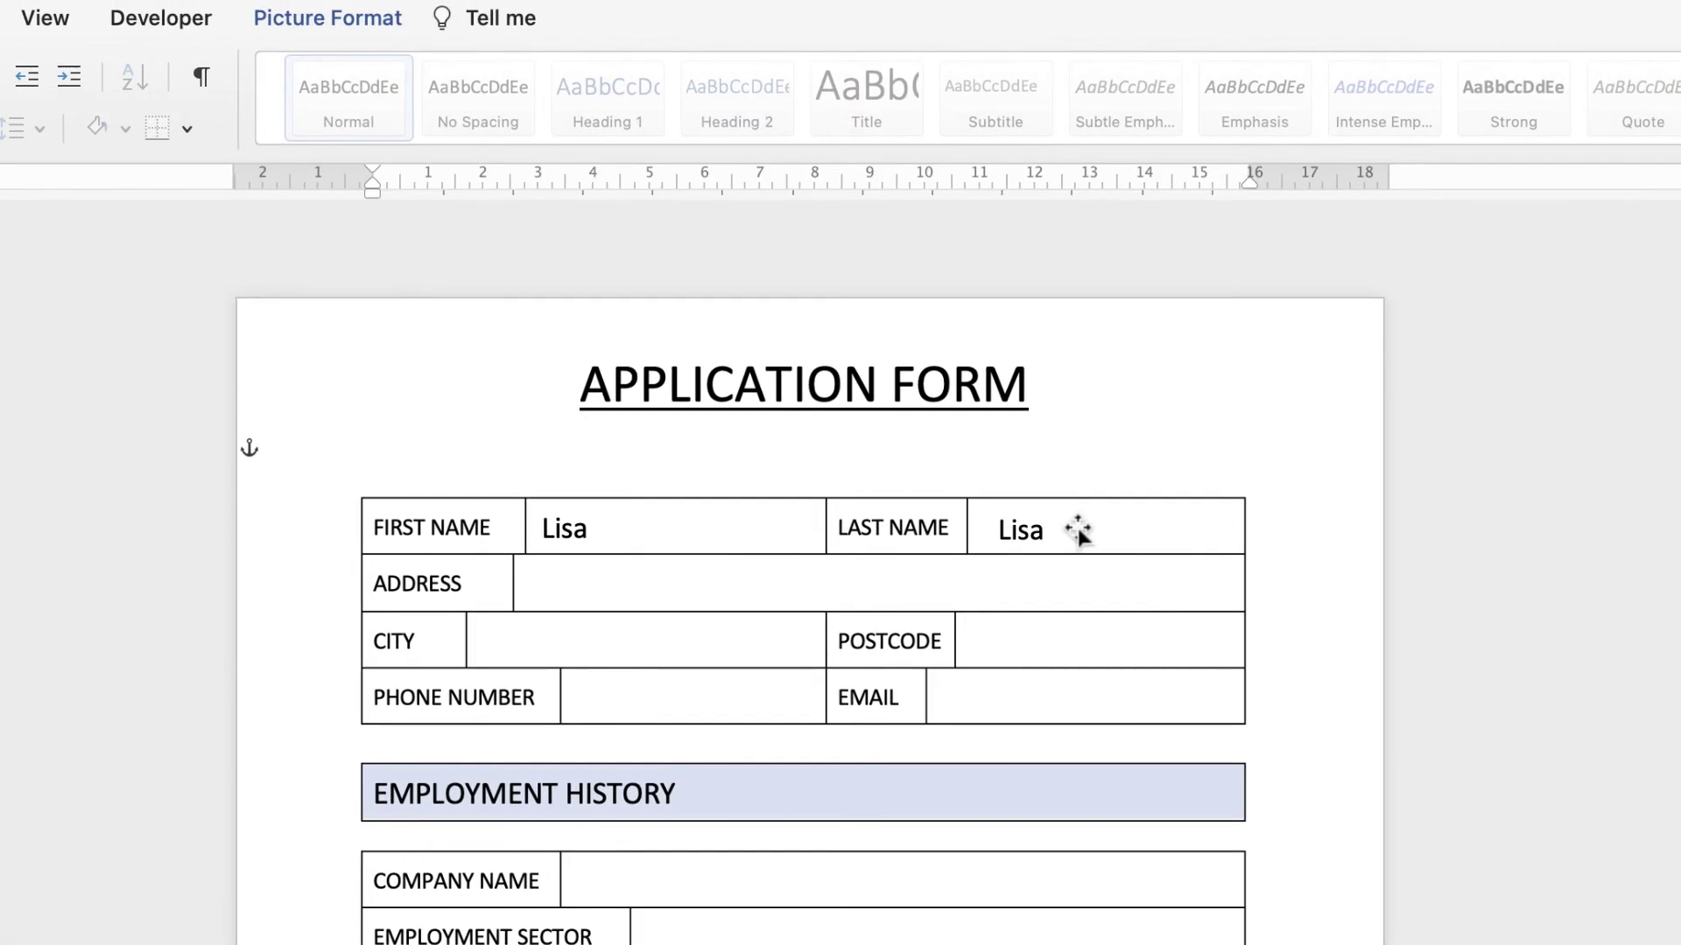
click(1076, 530)
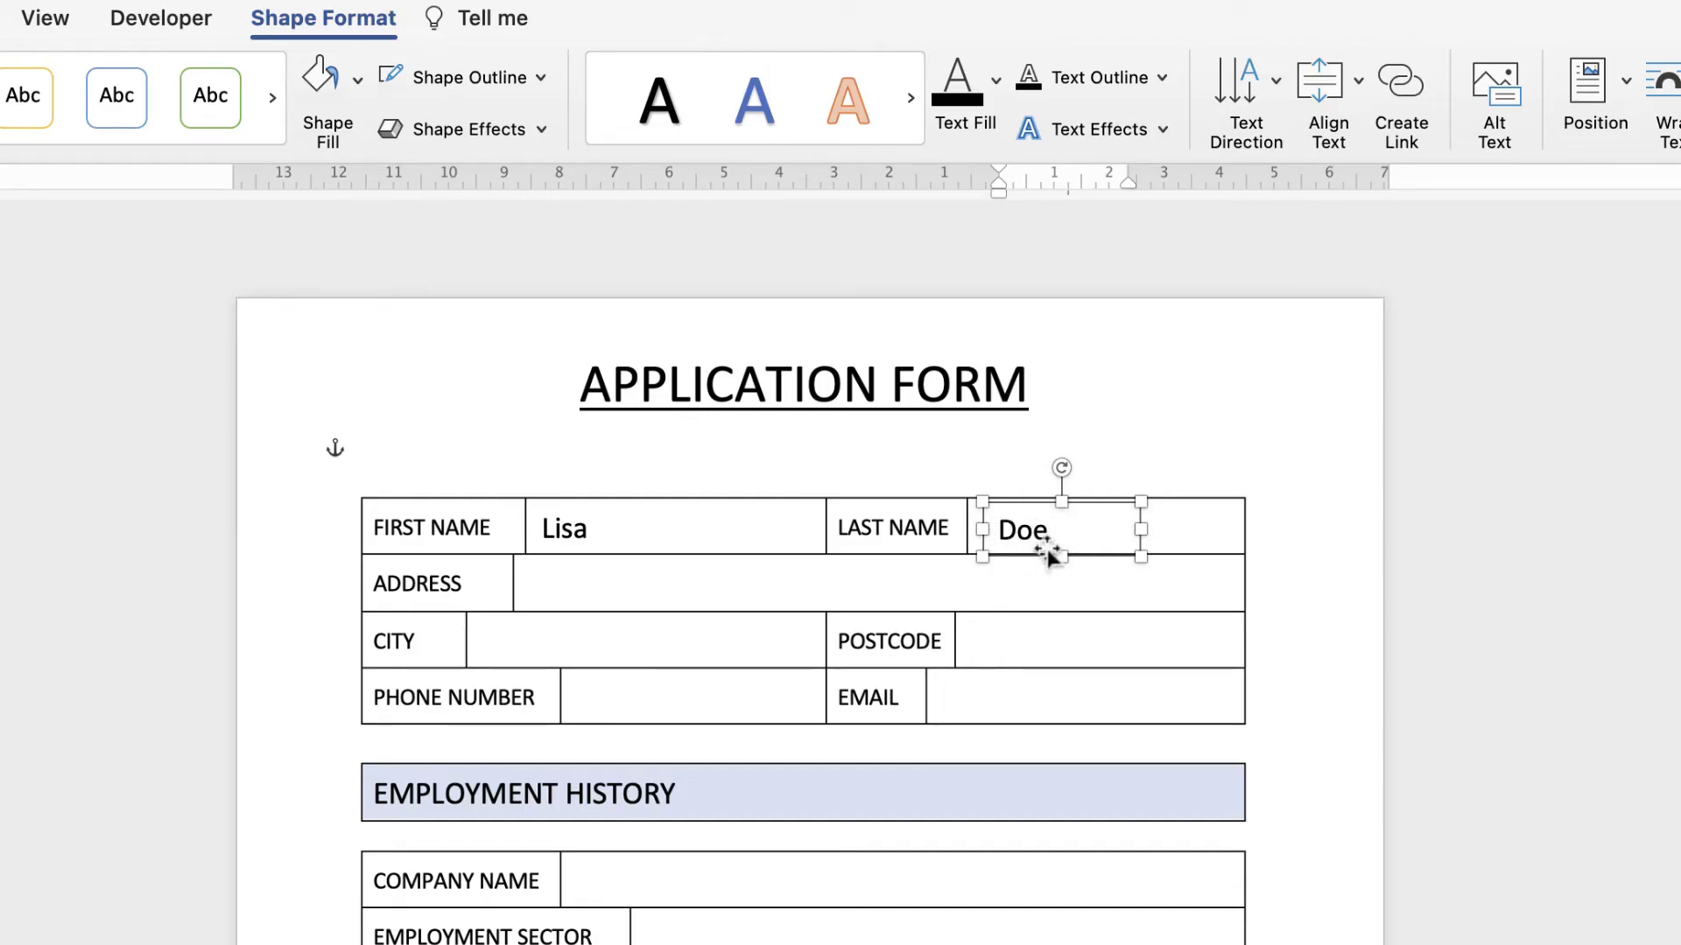
Copy the last-name text box down into the REASON FOR LEAVING area.
click(1125, 428)
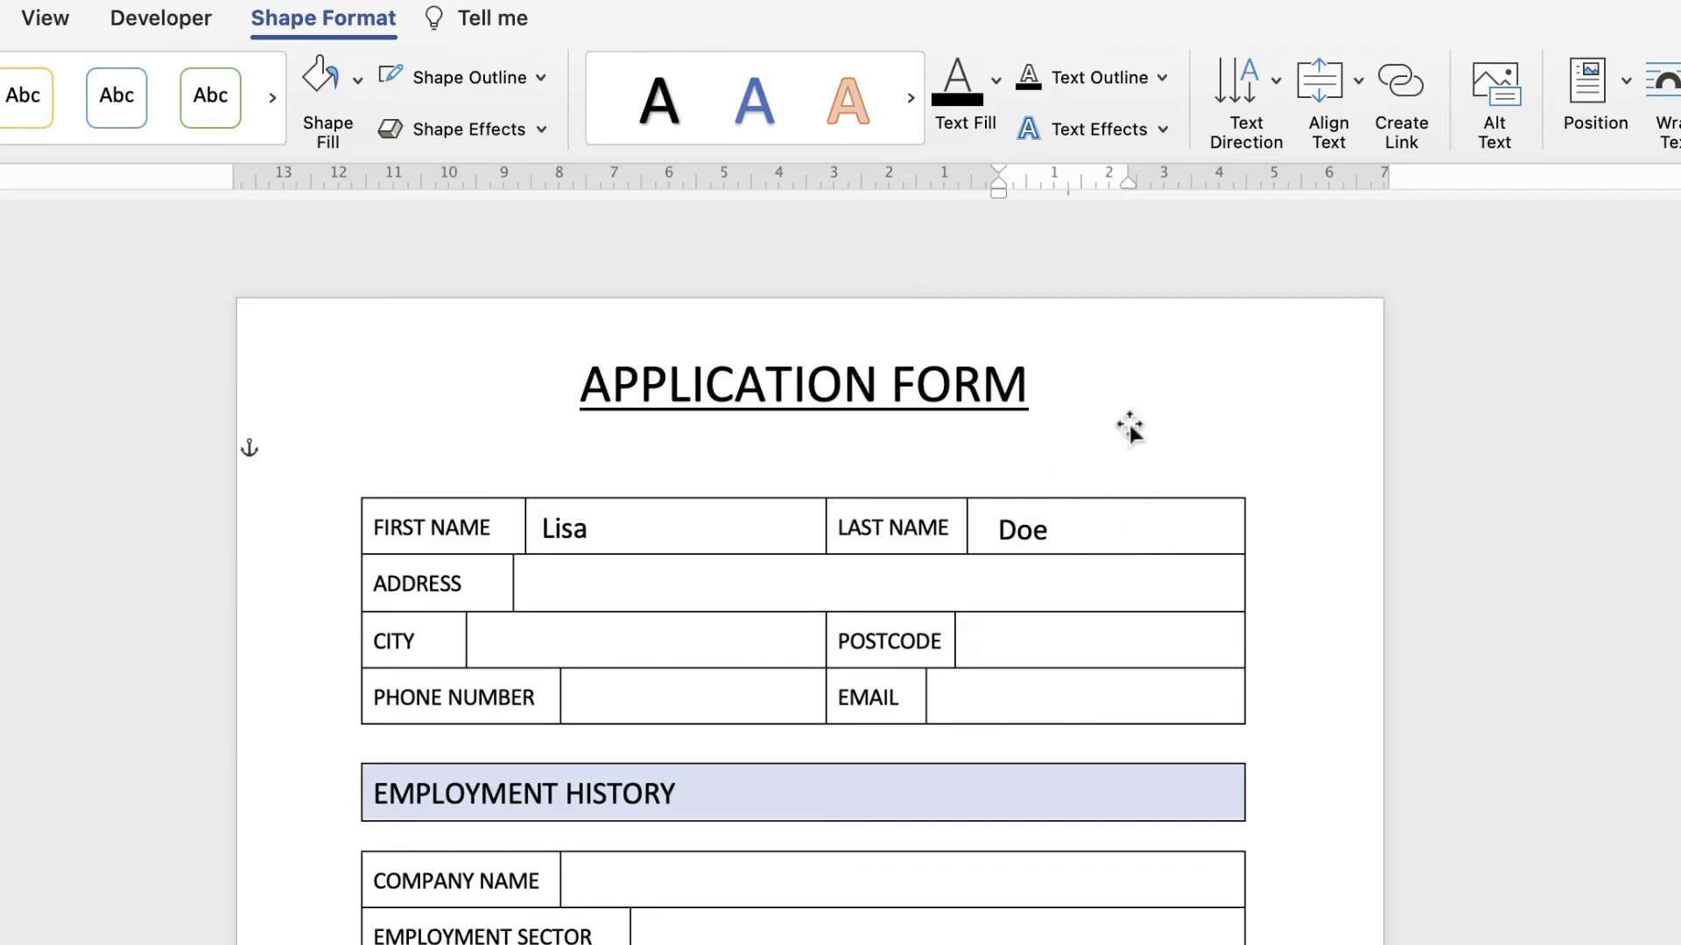
click(1022, 536)
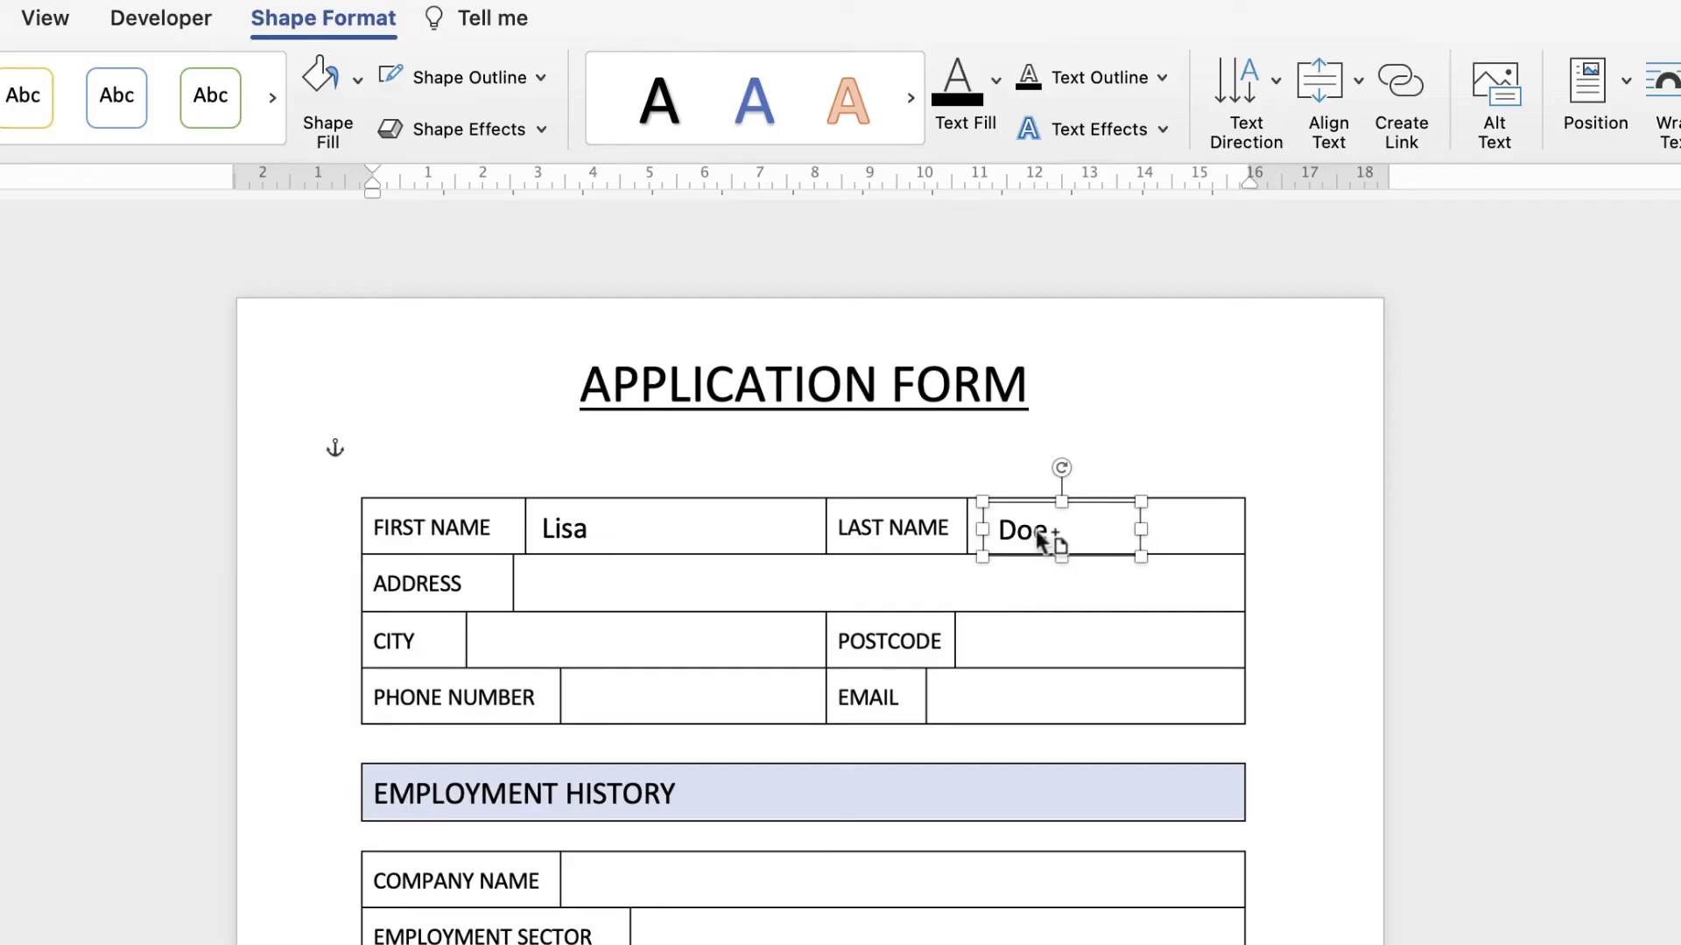
drag(1039, 540, 633, 944)
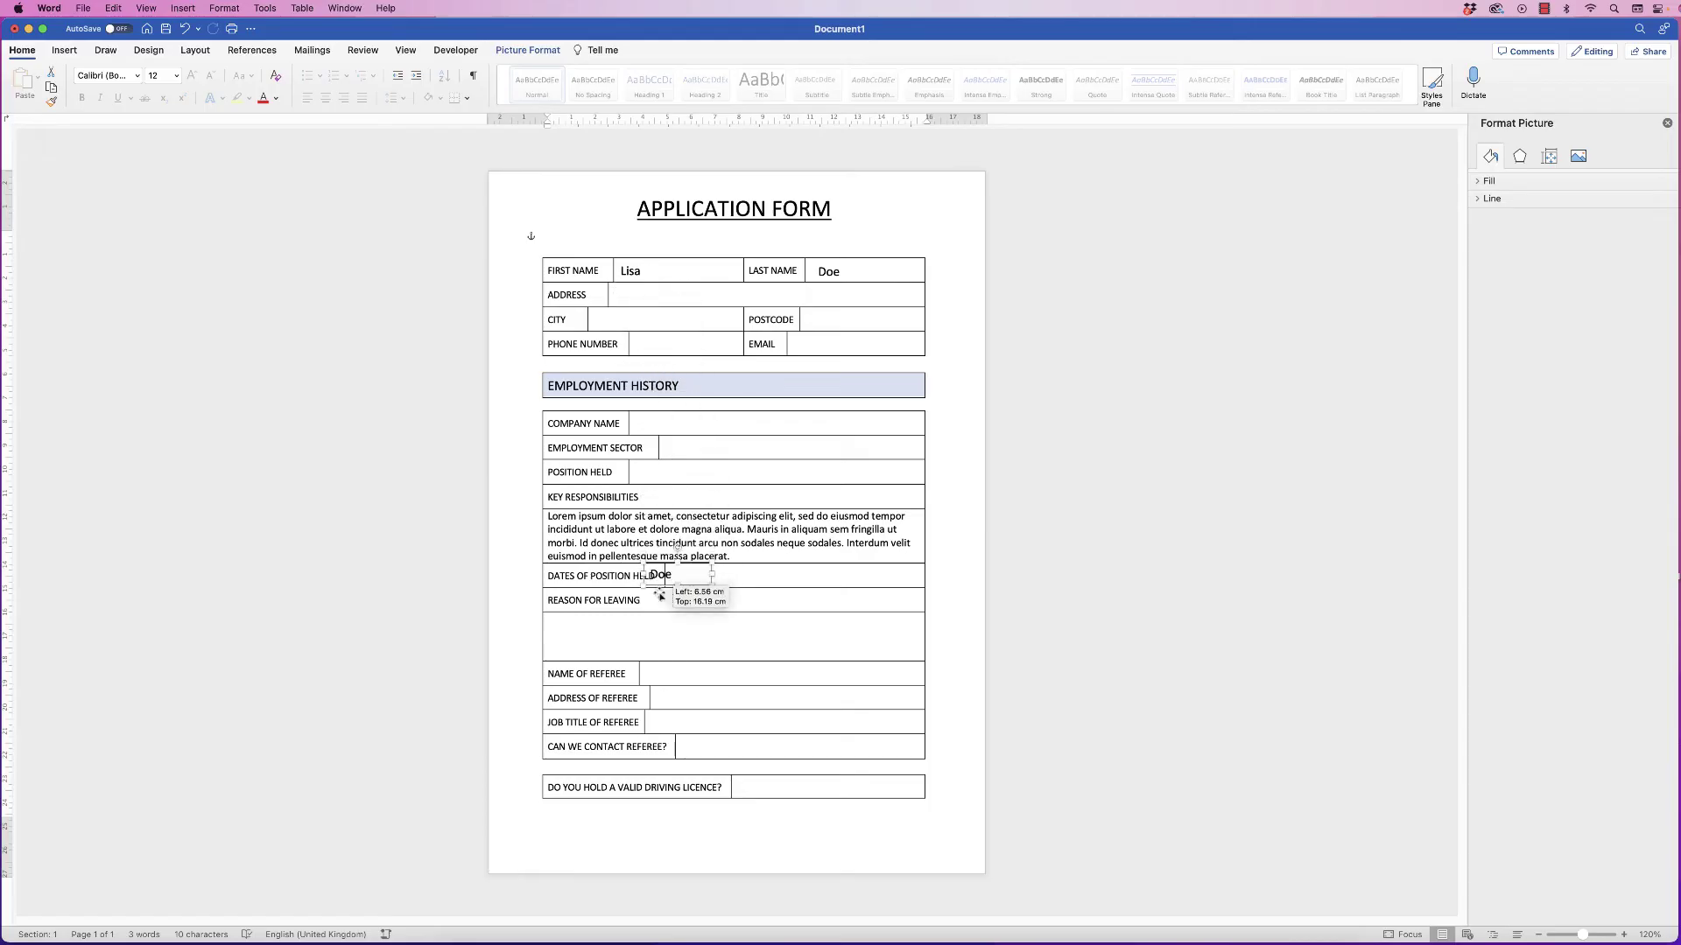
drag(660, 596, 918, 653)
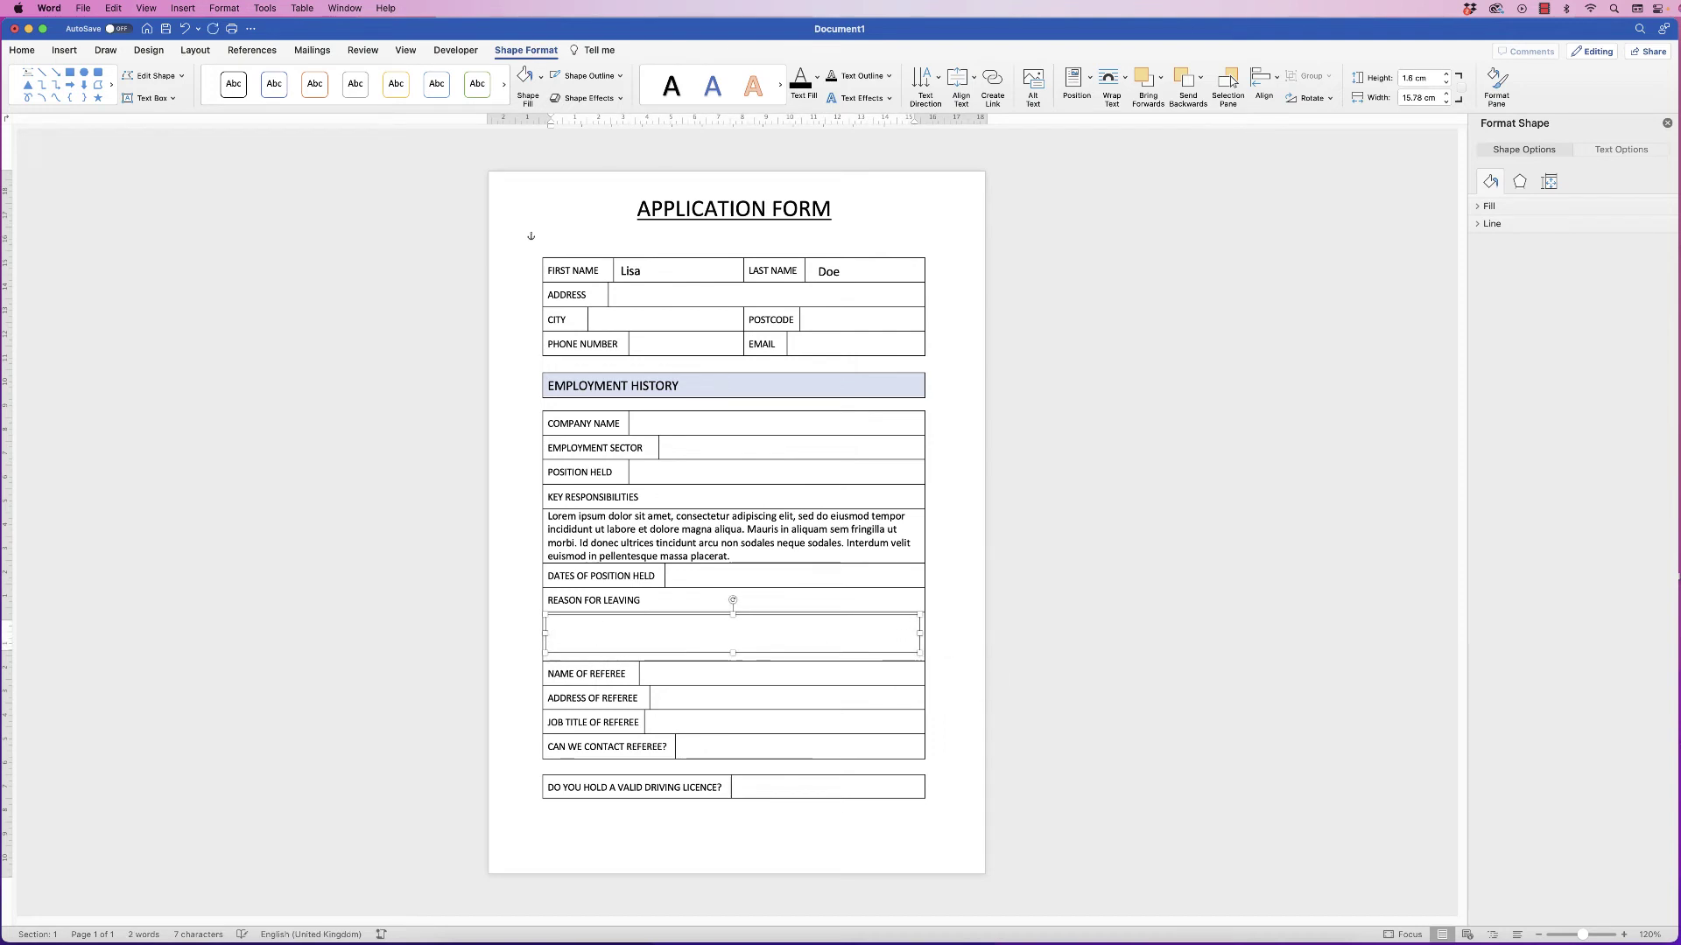
Paste the 'Video provides a powerful way…' paragraph into the box and fit it in the area.
text(Video provides a powerful way to help you prove your point. When you click Online Video, you can paste in the embed code for the video you want to add. You can also type a keyword to search online for the video that best fits your document.)
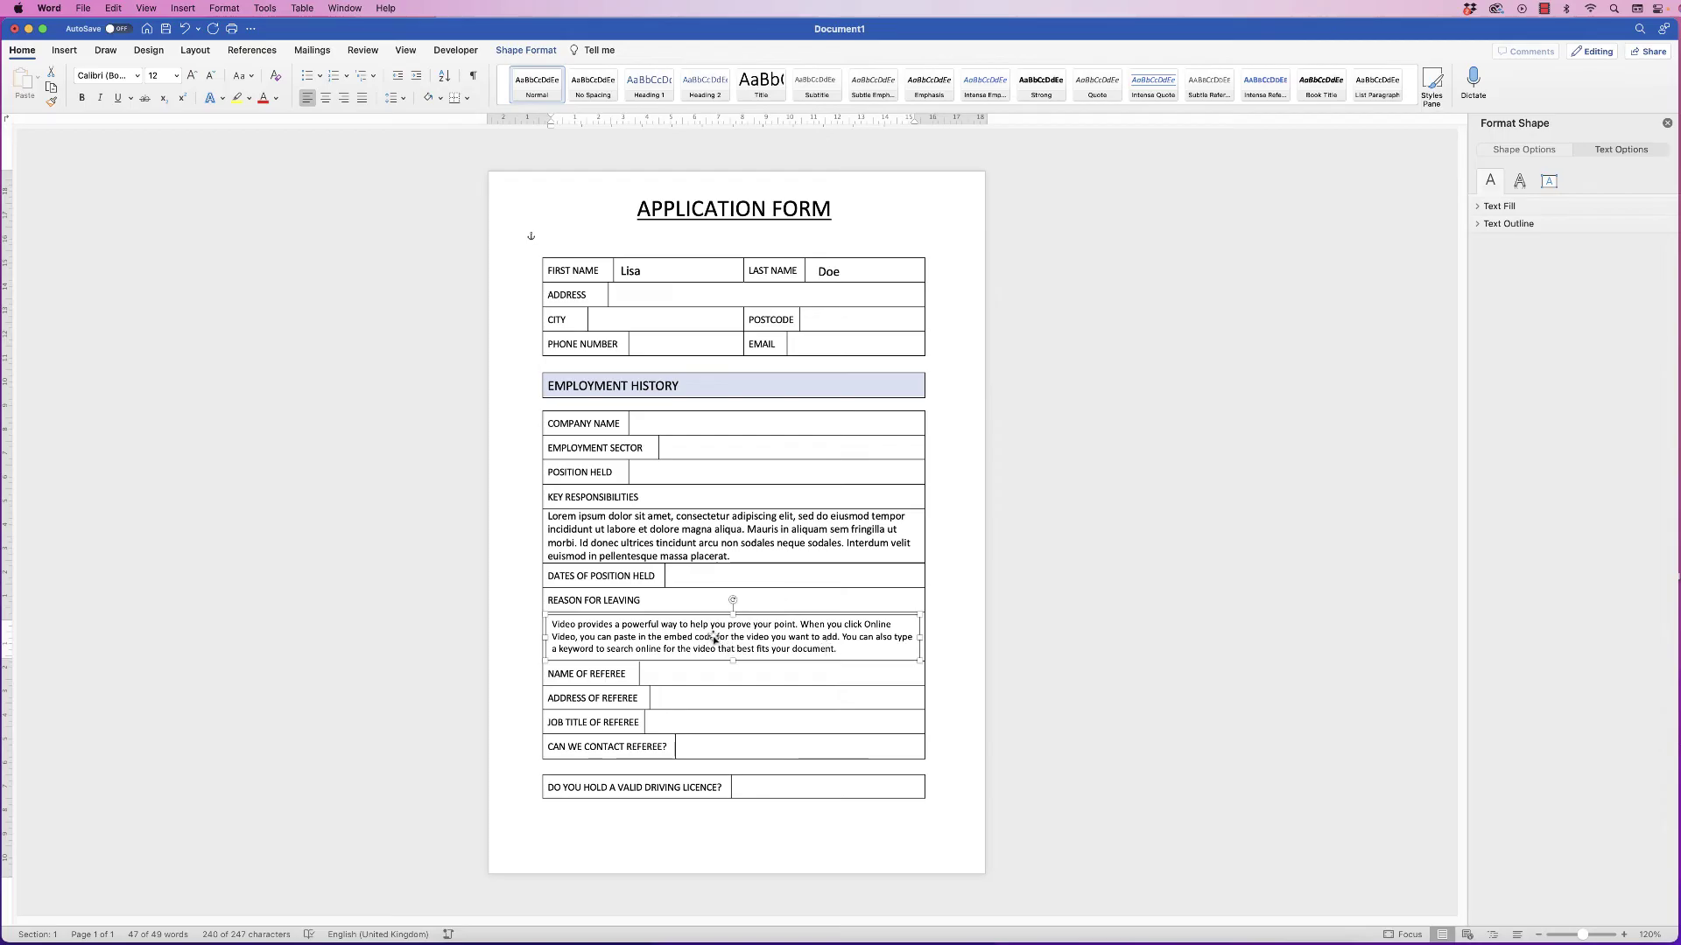
drag(719, 637, 718, 636)
click(1096, 616)
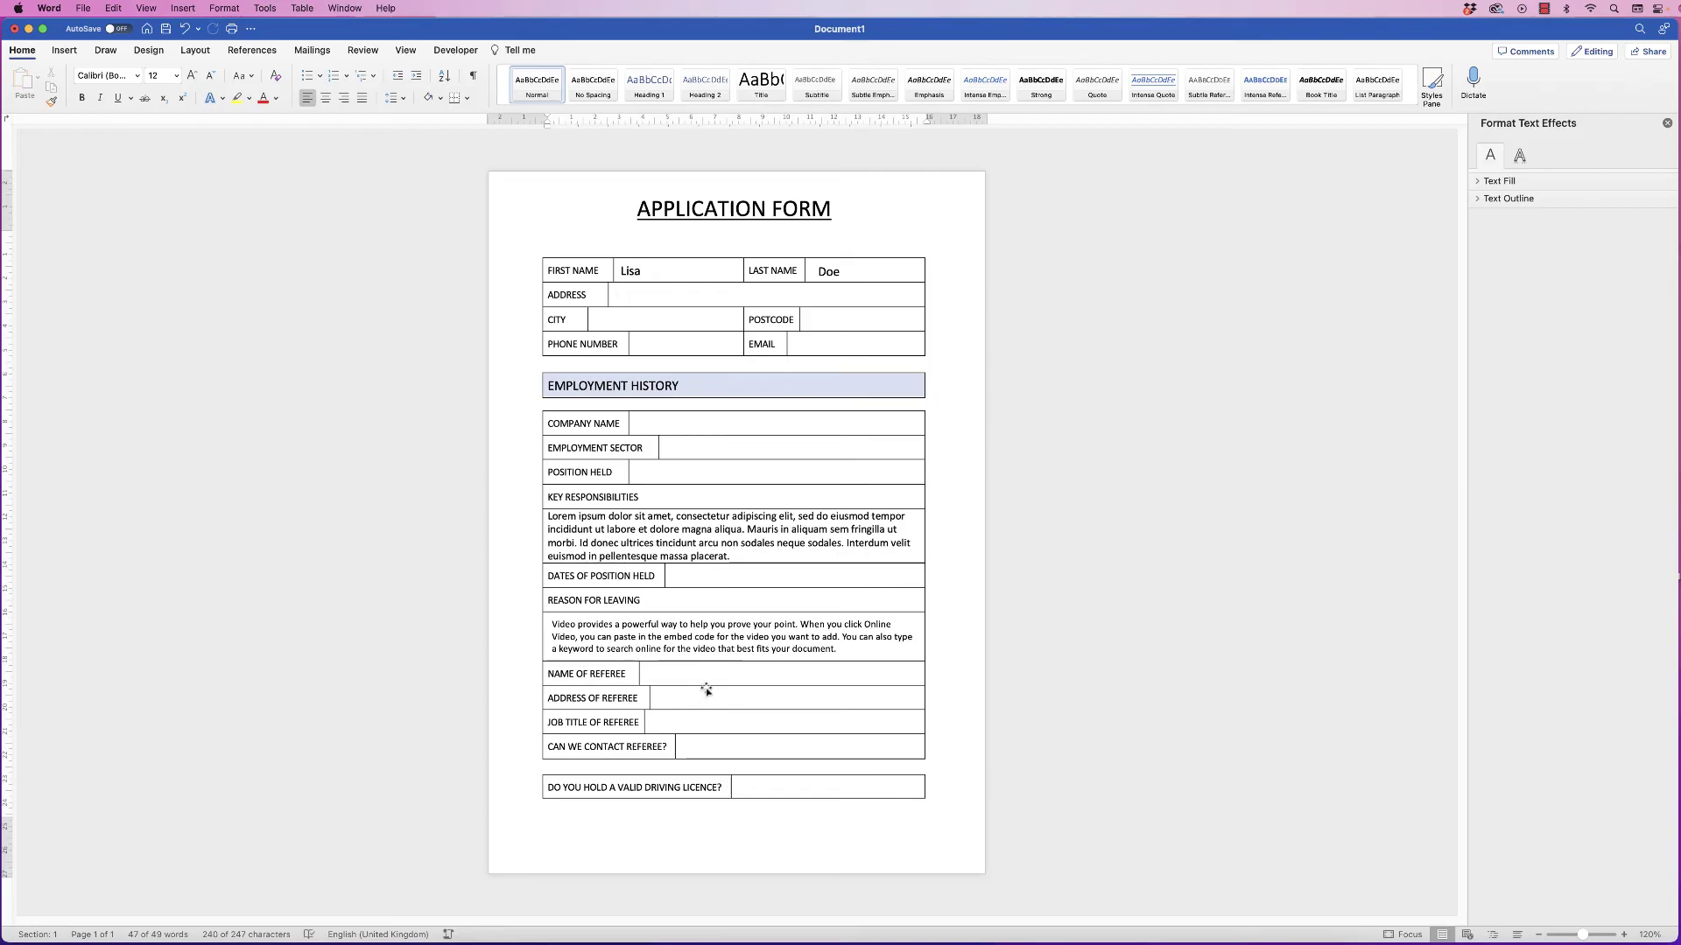
click(814, 545)
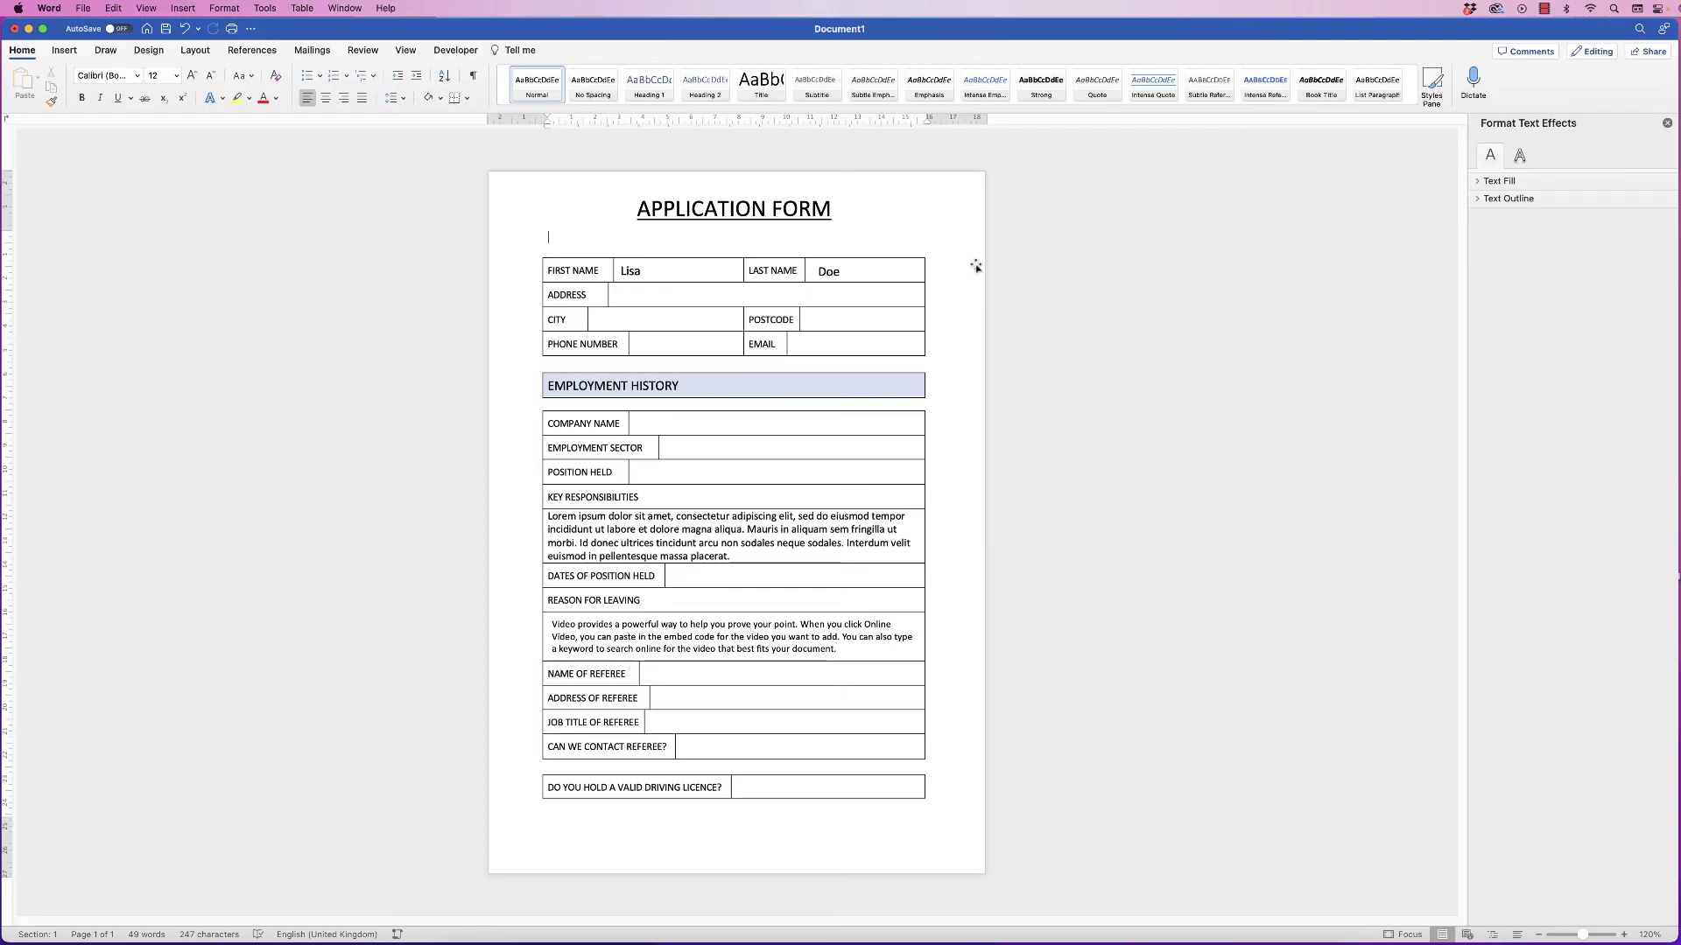
Save the form to the Desktop as Doc1 in Word Document (.docx) format.
click(83, 8)
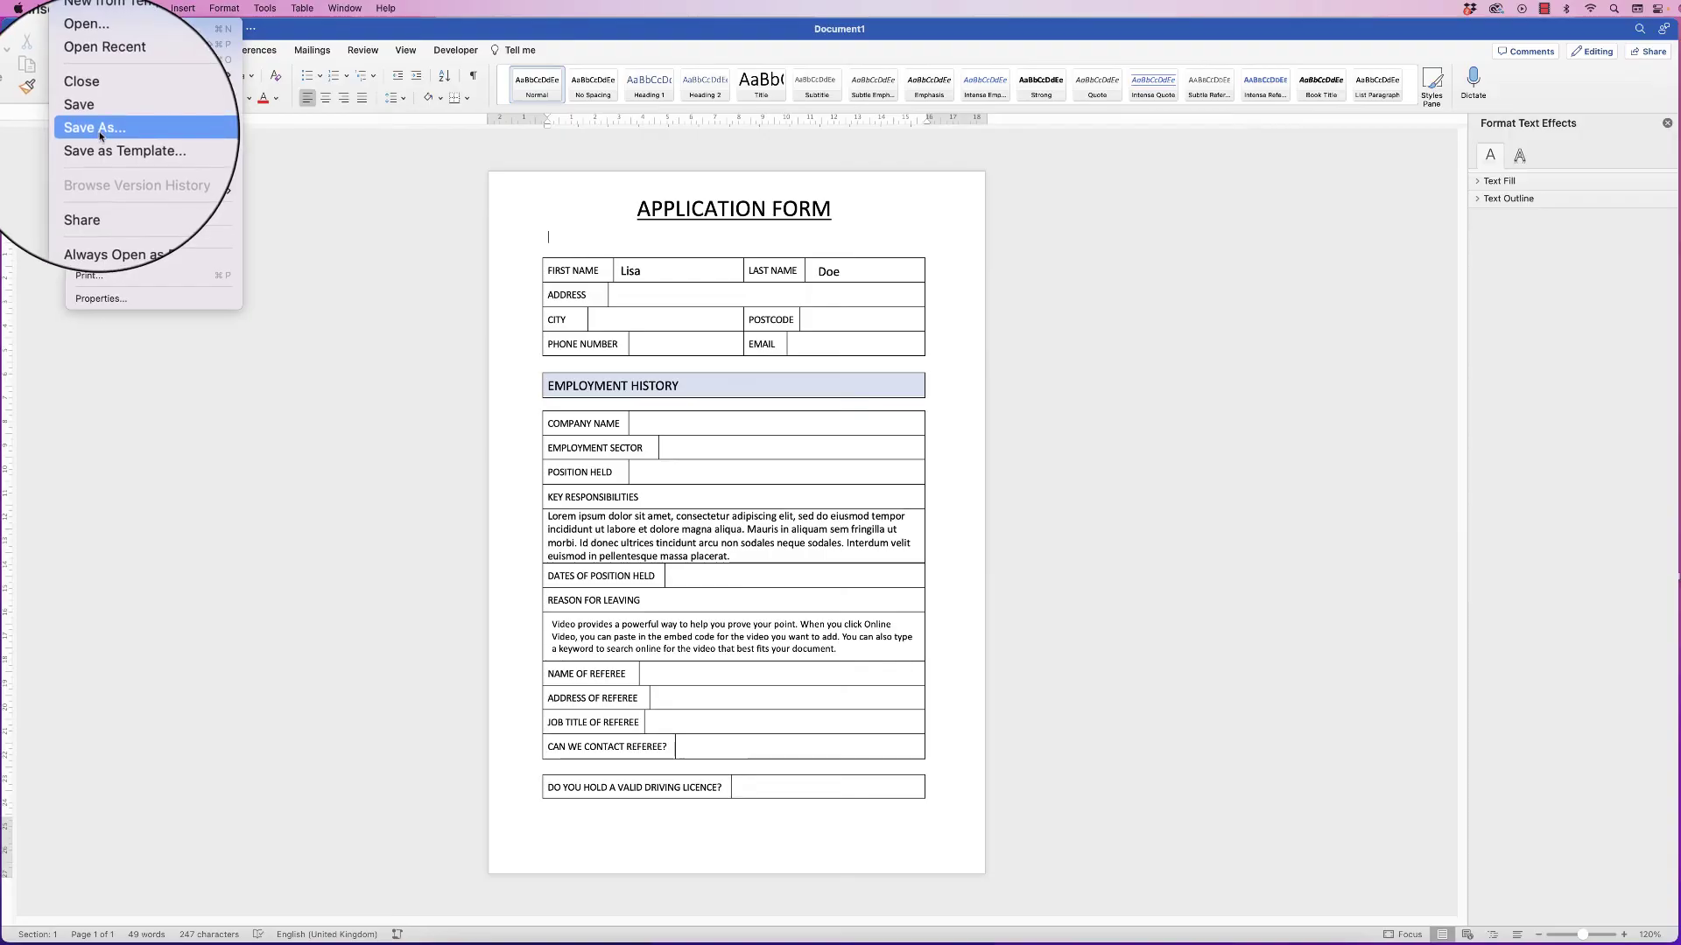
click(98, 129)
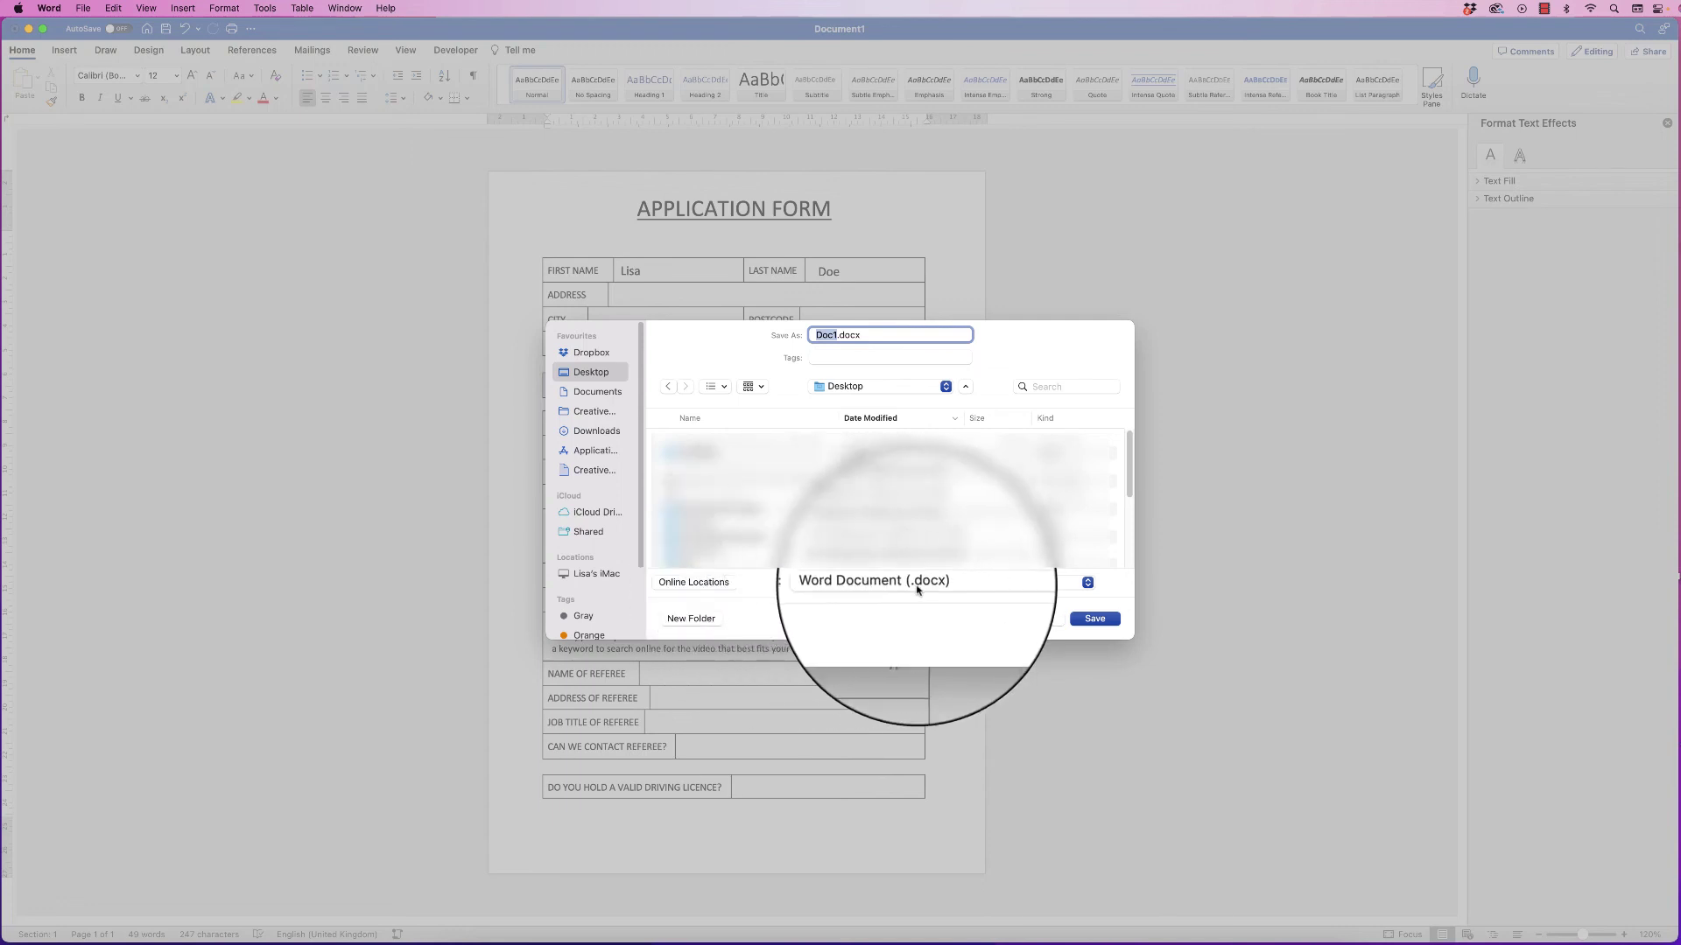
click(966, 584)
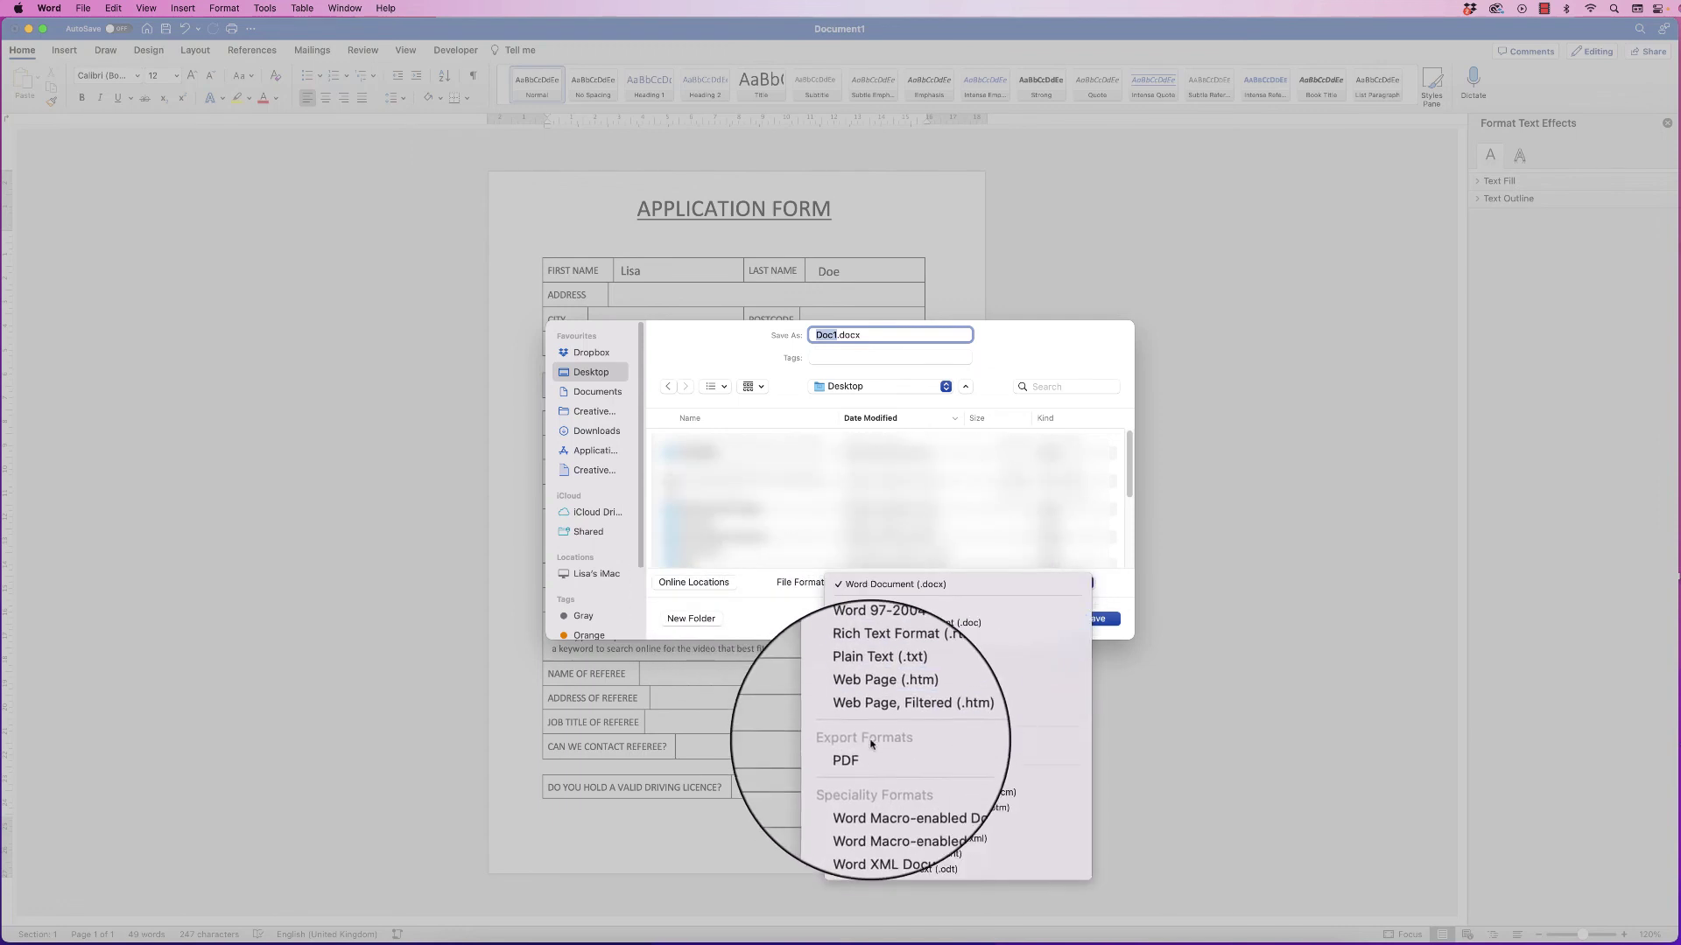
click(1047, 345)
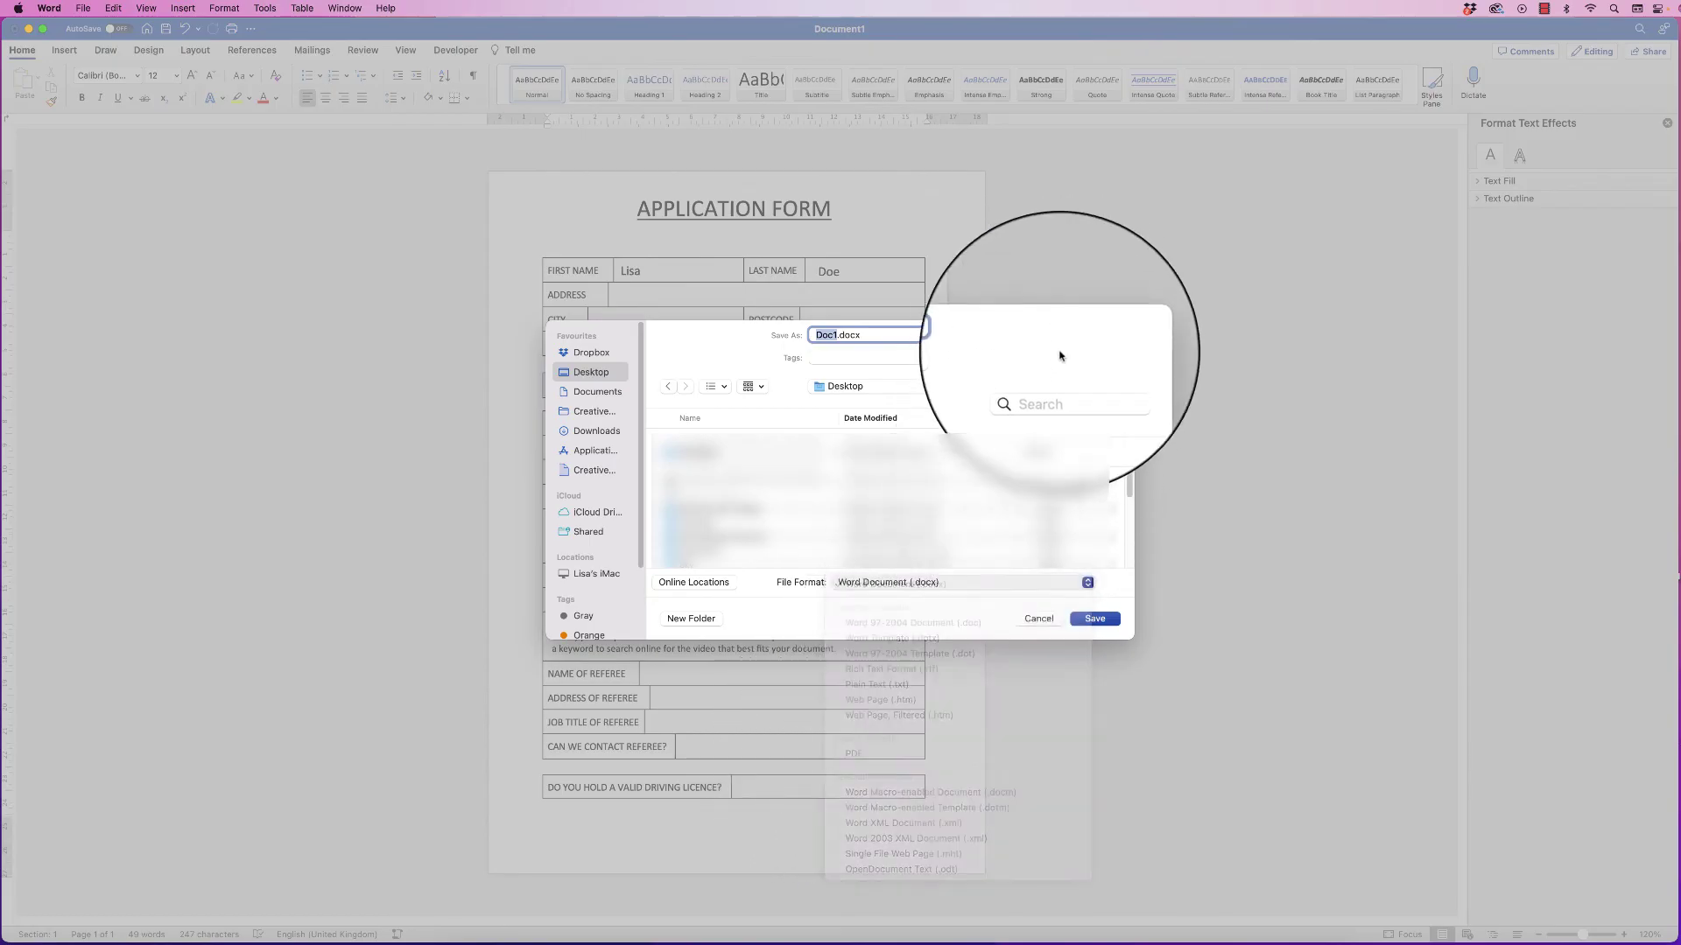
click(1096, 615)
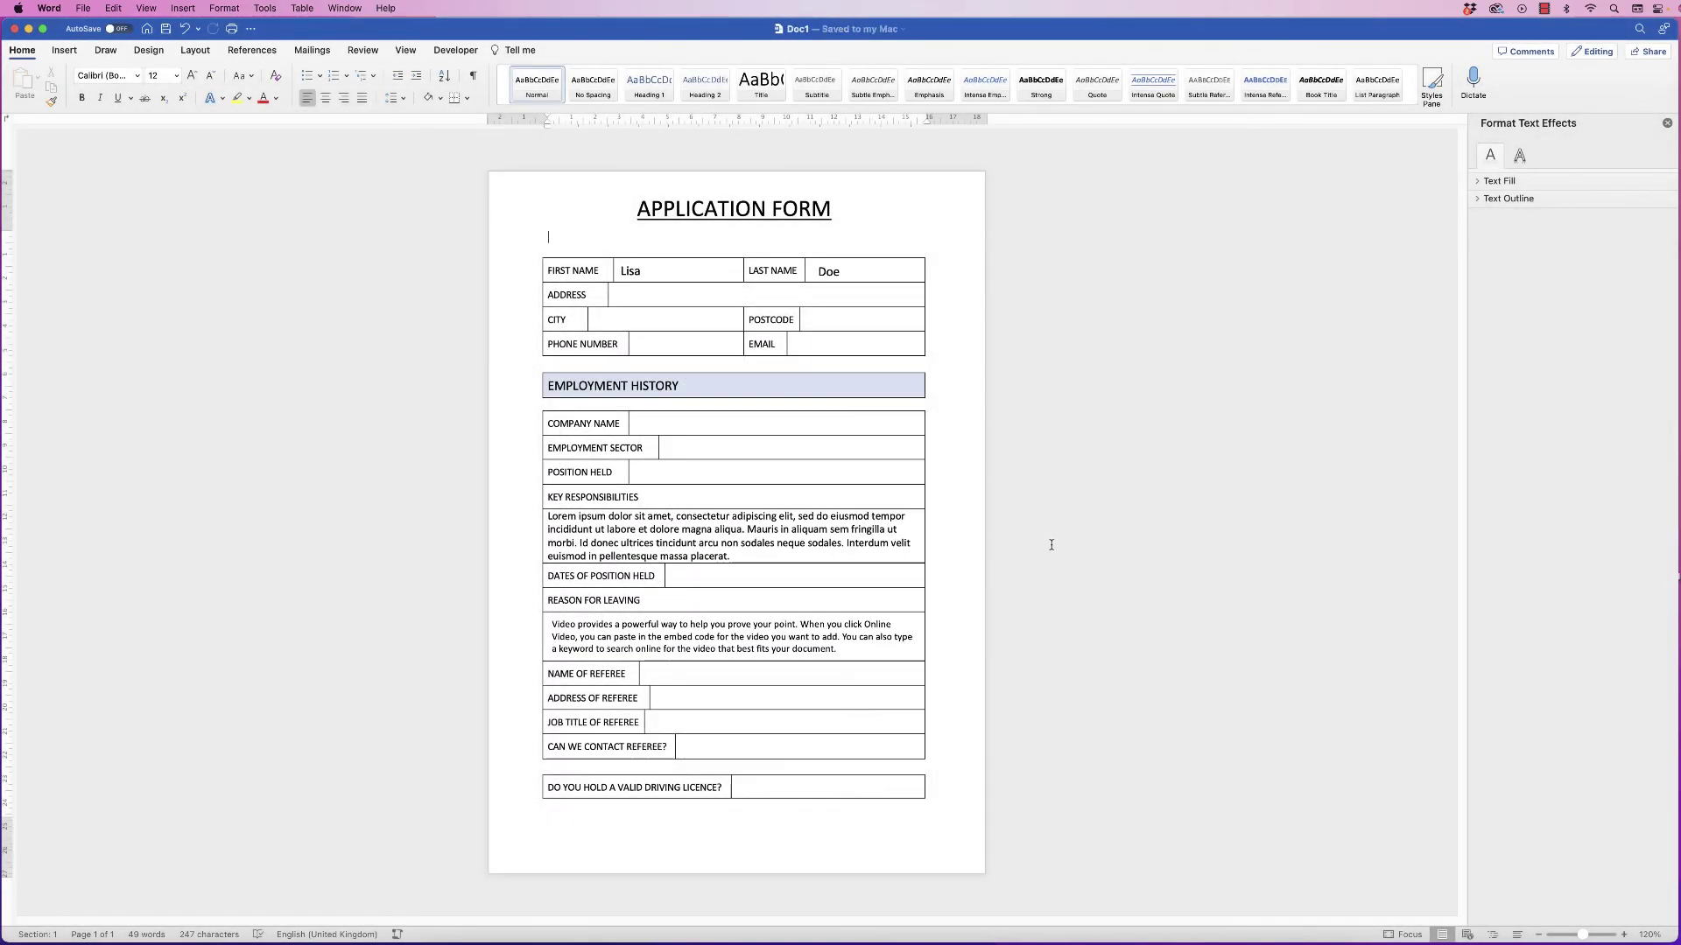